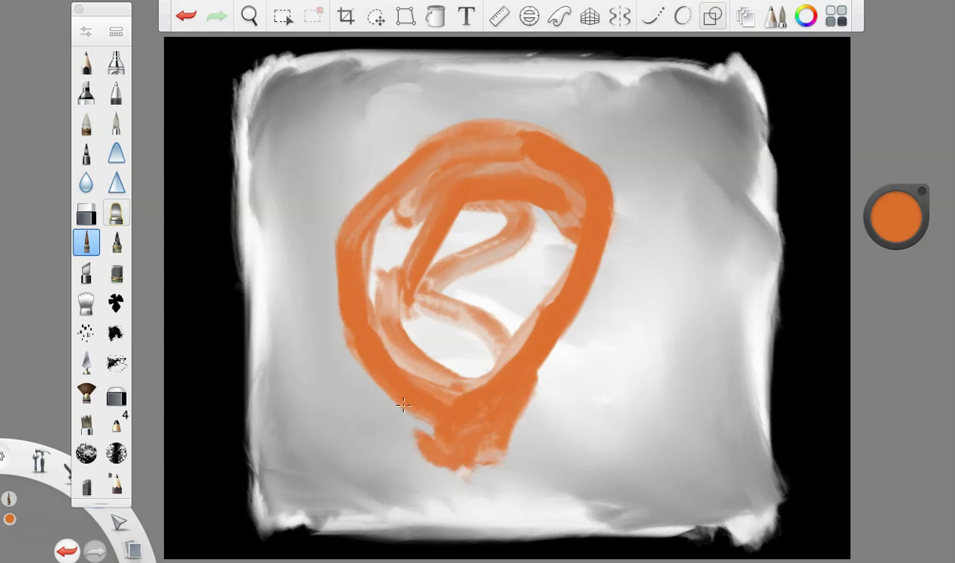
Fill the large head shape and its neck with orange, and paint a curved stalk ending in an oval bulb.
mouse_move(463, 168)
left_mouse_down()
mouse_move(551, 197)
mouse_move(562, 171)
mouse_move(499, 364)
mouse_move(406, 364)
mouse_move(384, 250)
mouse_move(447, 179)
mouse_move(356, 280)
mouse_move(475, 143)
mouse_move(483, 153)
mouse_move(454, 164)
mouse_move(532, 225)
mouse_move(480, 342)
mouse_move(553, 237)
mouse_move(452, 369)
mouse_move(398, 266)
mouse_move(463, 182)
mouse_move(526, 250)
mouse_move(434, 355)
mouse_move(407, 302)
mouse_move(476, 336)
mouse_move(468, 357)
mouse_move(459, 265)
mouse_move(494, 216)
mouse_move(460, 305)
mouse_move(485, 212)
mouse_move(429, 299)
mouse_move(487, 220)
left_mouse_up()
mouse_move(488, 442)
left_mouse_down()
mouse_move(451, 507)
mouse_move(481, 492)
left_mouse_up()
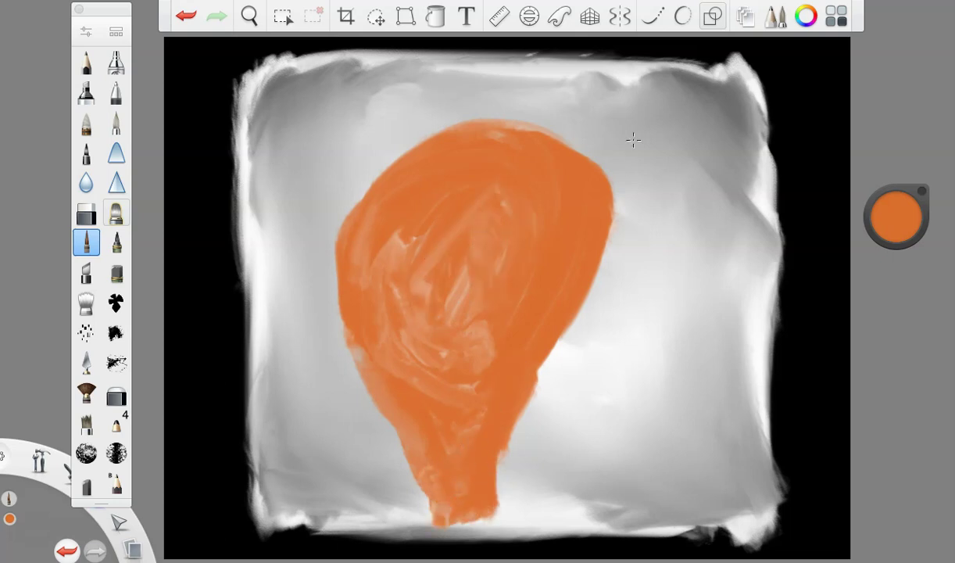
mouse_move(608, 171)
left_mouse_down()
mouse_move(694, 150)
mouse_move(723, 317)
left_mouse_up()
mouse_move(475, 165)
left_mouse_down()
mouse_move(609, 149)
mouse_move(661, 131)
mouse_move(709, 220)
mouse_move(690, 336)
mouse_move(693, 459)
mouse_move(617, 443)
mouse_move(673, 381)
mouse_move(688, 444)
mouse_move(630, 464)
mouse_move(660, 391)
mouse_move(691, 435)
mouse_move(645, 424)
mouse_move(660, 435)
mouse_move(712, 254)
left_mouse_up()
left_click(186, 15)
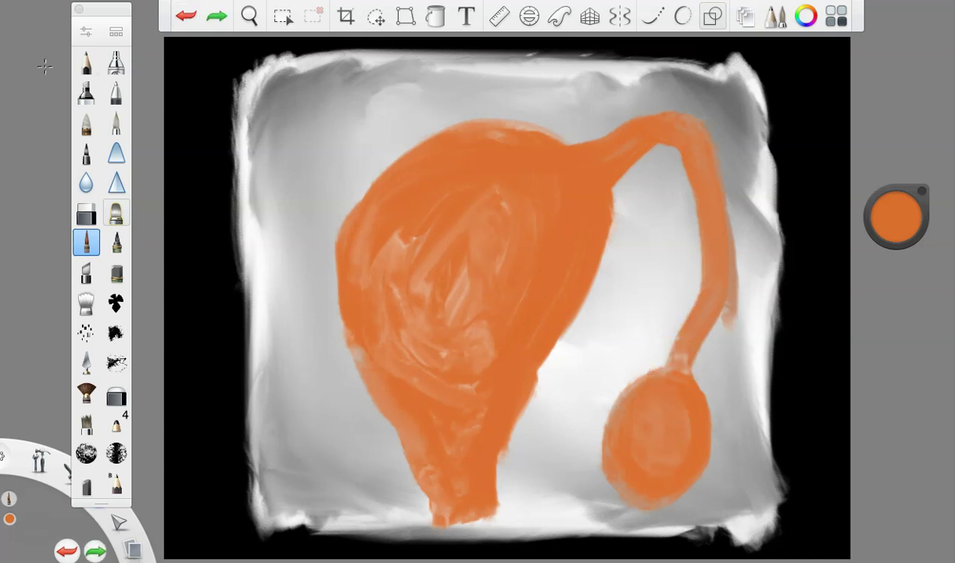
Reduce the brush size and paint thin orange strands linking the curved stalk to the sides of the small bulb.
left_click(86, 31)
left_click_drag(214, 253, 203, 258)
left_click(158, 62)
mouse_move(616, 438)
left_mouse_down()
mouse_move(614, 388)
mouse_move(678, 304)
left_mouse_up()
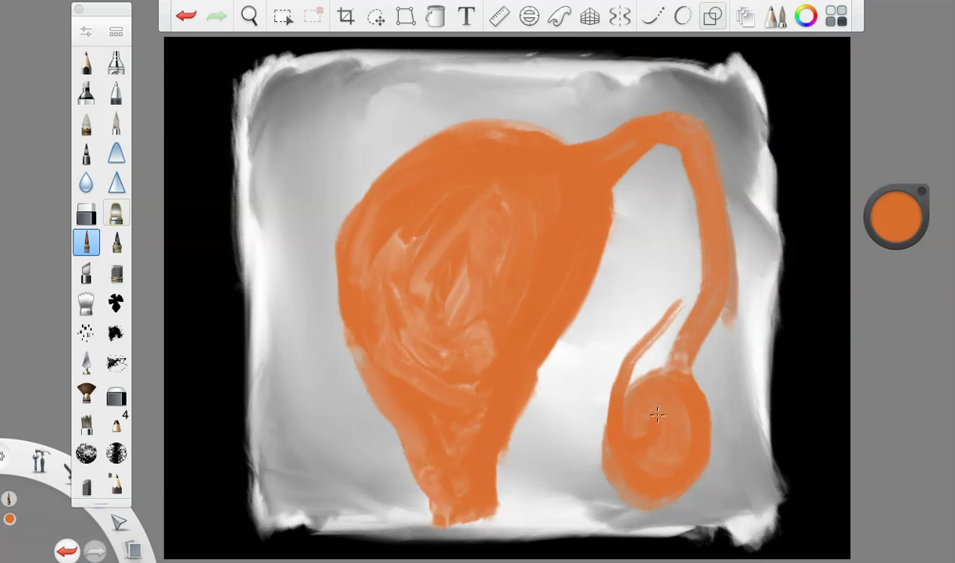
mouse_move(598, 371)
left_mouse_down()
mouse_move(641, 297)
mouse_move(677, 181)
mouse_move(635, 306)
mouse_move(609, 343)
left_mouse_up()
mouse_move(659, 463)
left_mouse_down()
mouse_move(608, 429)
mouse_move(622, 406)
mouse_move(610, 490)
mouse_move(665, 490)
mouse_move(592, 482)
mouse_move(601, 495)
mouse_move(651, 486)
mouse_move(670, 393)
mouse_move(655, 513)
mouse_move(684, 480)
mouse_move(727, 368)
mouse_move(727, 236)
left_mouse_up()
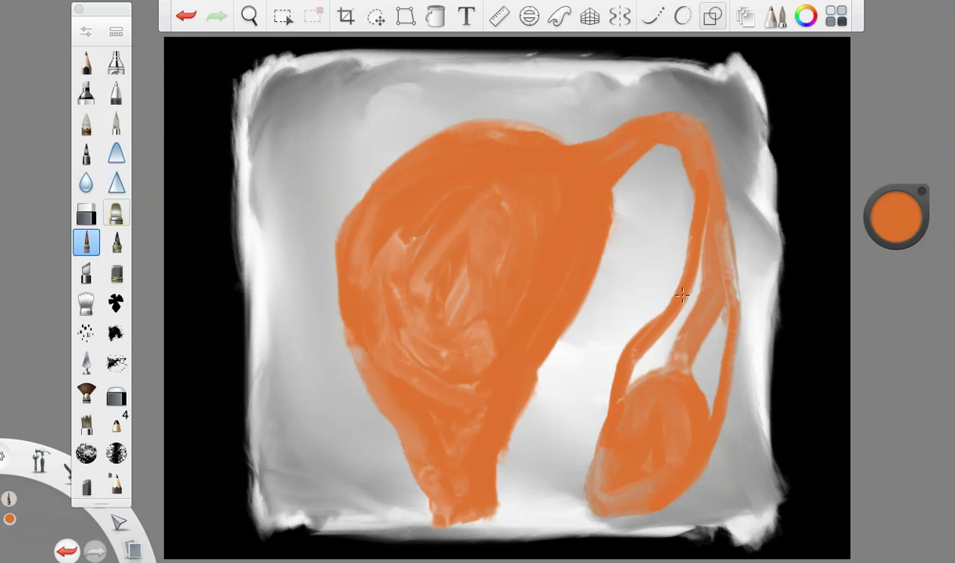
Darken the paint colour to dark brown and cover the small bulb with it.
left_click_drag(896, 217, 906, 336)
left_click_drag(698, 410, 692, 490)
left_click(184, 16)
mouse_move(684, 386)
left_mouse_down()
mouse_move(685, 466)
mouse_move(661, 487)
mouse_move(585, 506)
left_mouse_up()
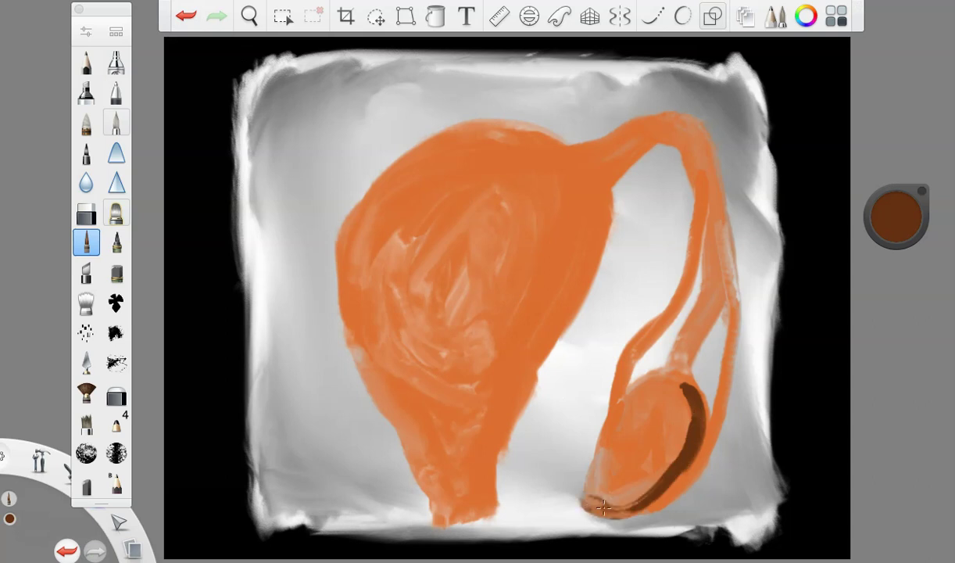
mouse_move(676, 478)
left_mouse_down()
mouse_move(583, 491)
mouse_move(606, 373)
mouse_move(663, 379)
mouse_move(640, 461)
mouse_move(636, 376)
mouse_move(635, 447)
mouse_move(609, 495)
mouse_move(635, 486)
mouse_move(619, 451)
mouse_move(629, 383)
mouse_move(618, 437)
mouse_move(594, 453)
mouse_move(647, 401)
left_mouse_up()
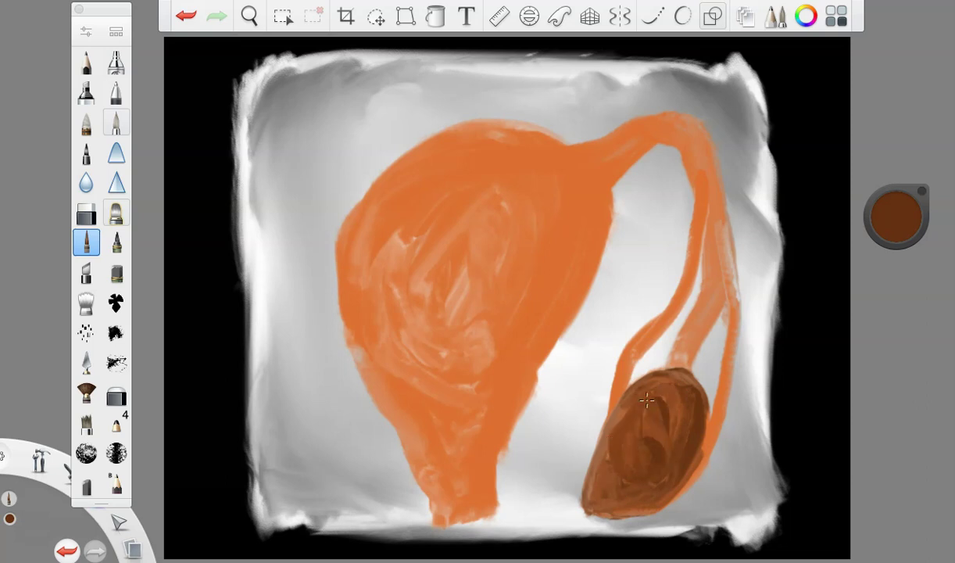
Paint dark brown shading along the hanging strands and over the lower part of the small bulb.
mouse_move(608, 451)
left_mouse_down()
mouse_move(628, 346)
mouse_move(670, 291)
mouse_move(696, 188)
left_mouse_up()
left_click_drag(594, 422, 630, 494)
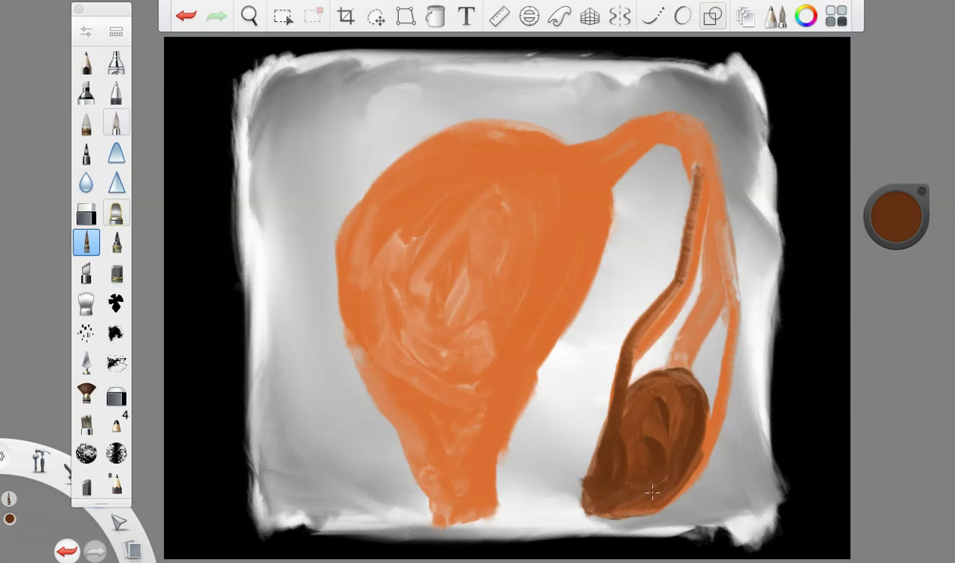
mouse_move(678, 471)
left_mouse_down()
mouse_move(705, 438)
mouse_move(726, 312)
mouse_move(705, 187)
left_mouse_up()
mouse_move(693, 323)
left_mouse_down()
mouse_move(650, 430)
mouse_move(680, 396)
mouse_move(625, 412)
left_mouse_up()
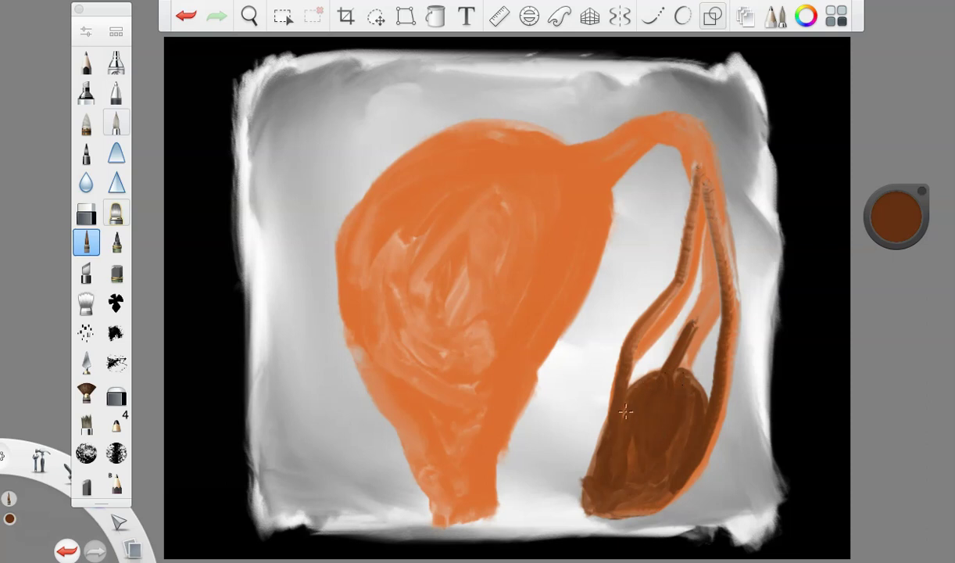
mouse_move(630, 448)
left_mouse_down()
mouse_move(652, 477)
mouse_move(609, 509)
left_mouse_up()
mouse_move(668, 368)
left_mouse_down()
mouse_move(711, 286)
mouse_move(697, 163)
left_mouse_up()
left_click_drag(619, 395, 643, 310)
mouse_move(618, 400)
left_mouse_down()
mouse_move(667, 297)
mouse_move(694, 151)
mouse_move(714, 250)
mouse_move(693, 168)
left_mouse_up()
Lower the colour's luminance to a very dark brown and shade the small bulb's lower and side edges.
left_click_drag(896, 217, 910, 275)
mouse_move(615, 403)
left_mouse_down()
mouse_move(591, 482)
mouse_move(623, 497)
mouse_move(661, 484)
mouse_move(593, 498)
mouse_move(616, 502)
left_mouse_up()
left_click_drag(587, 468, 631, 497)
mouse_move(717, 418)
left_mouse_down()
mouse_move(661, 492)
mouse_move(667, 465)
mouse_move(612, 486)
mouse_move(640, 412)
mouse_move(613, 383)
mouse_move(602, 440)
left_mouse_up()
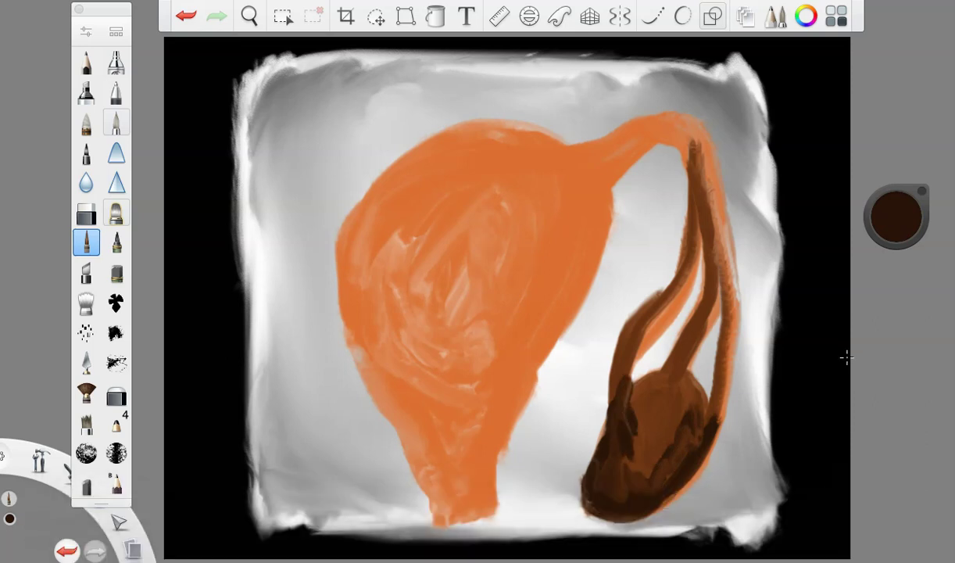
left_click_drag(895, 225, 895, 238)
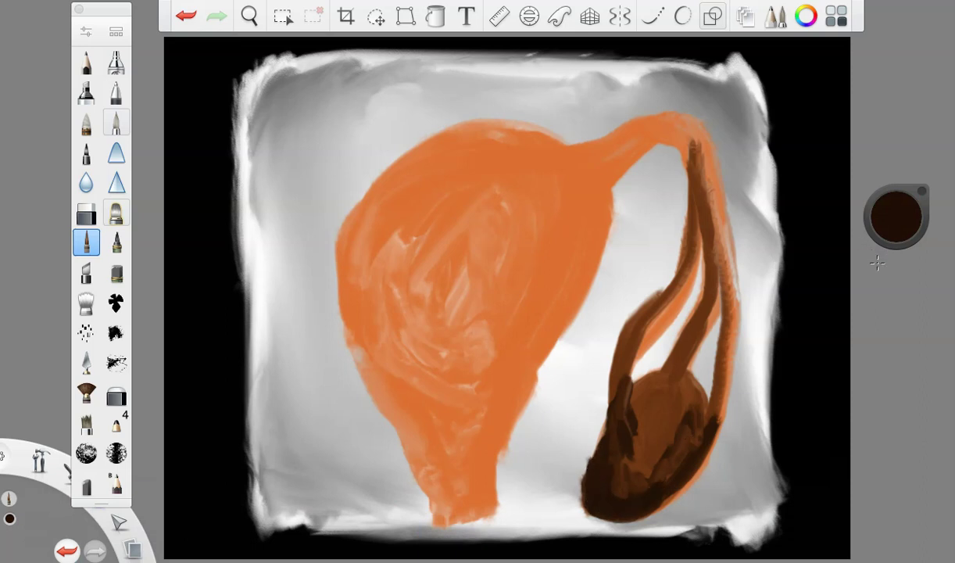
Brighten the colour to rust orange and paint highlights over the small bulb and along the strands.
left_click_drag(898, 220, 905, 90)
mouse_move(621, 406)
left_mouse_down()
mouse_move(651, 426)
mouse_move(625, 445)
mouse_move(615, 438)
mouse_move(606, 494)
mouse_move(638, 475)
mouse_move(626, 500)
mouse_move(656, 475)
mouse_move(664, 379)
mouse_move(626, 406)
mouse_move(629, 338)
mouse_move(610, 464)
mouse_move(601, 469)
mouse_move(638, 337)
mouse_move(628, 357)
mouse_move(693, 240)
mouse_move(655, 405)
mouse_move(633, 416)
mouse_move(673, 415)
mouse_move(693, 432)
mouse_move(620, 513)
mouse_move(595, 499)
left_mouse_up()
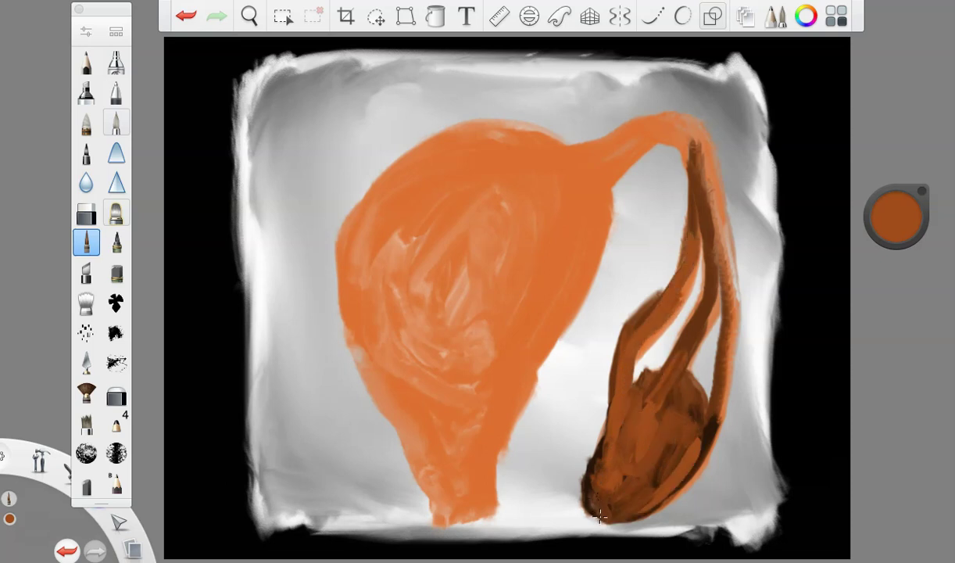
mouse_move(667, 481)
left_mouse_down()
mouse_move(610, 505)
mouse_move(592, 481)
left_mouse_up()
mouse_move(702, 434)
left_mouse_down()
mouse_move(722, 376)
mouse_move(728, 278)
left_mouse_up()
left_click_drag(666, 369, 700, 334)
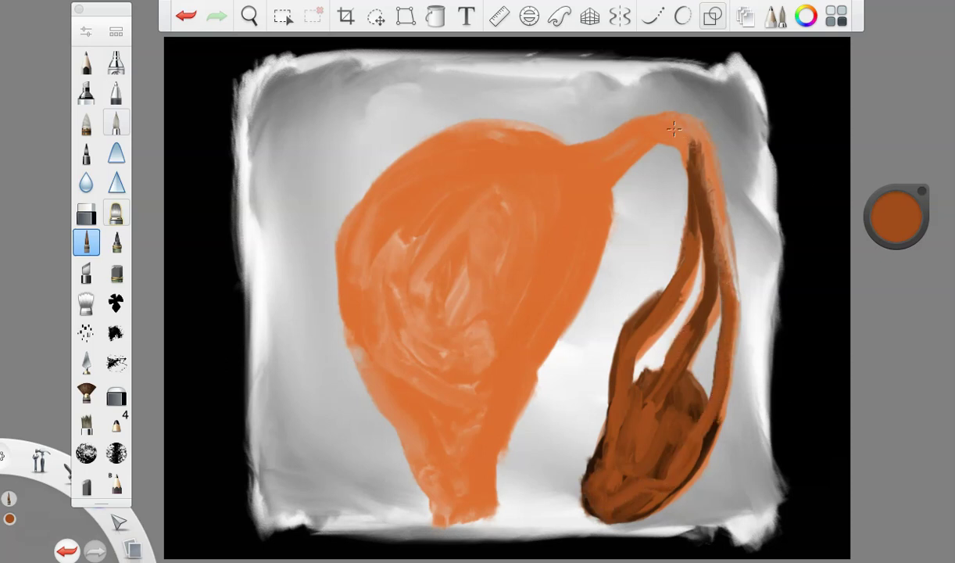
Darken the colour slightly and shade the curved stalk, its junction and the right edge of the large head in brown.
left_click_drag(880, 221, 896, 256)
mouse_move(719, 190)
left_mouse_down()
mouse_move(700, 161)
mouse_move(711, 188)
mouse_move(630, 148)
mouse_move(563, 156)
mouse_move(618, 125)
mouse_move(556, 187)
mouse_move(586, 254)
mouse_move(577, 160)
mouse_move(602, 186)
mouse_move(564, 313)
left_mouse_up()
mouse_move(563, 156)
left_mouse_down()
mouse_move(539, 139)
mouse_move(469, 124)
left_mouse_up()
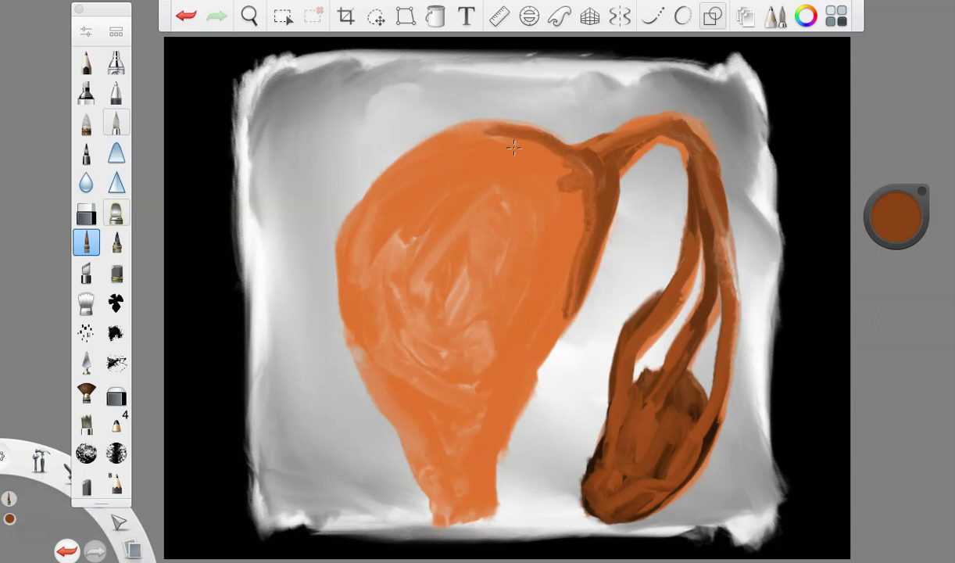
left_click_drag(558, 159, 508, 364)
left_click_drag(617, 135, 590, 227)
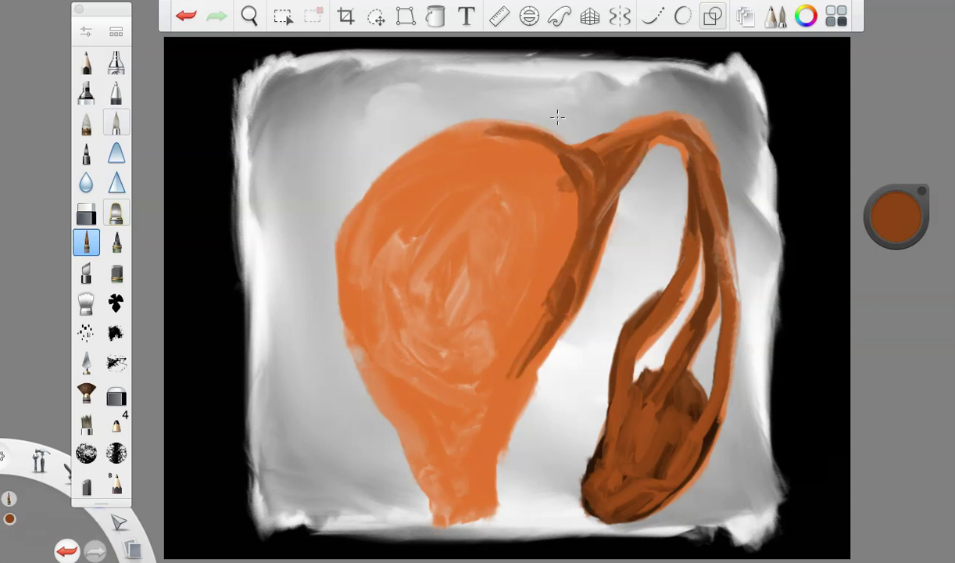
Set the Small Rigger brush size to 43.4 and paint brown over the large head's upper and right areas.
left_click(89, 30)
left_click_drag(176, 257, 223, 259)
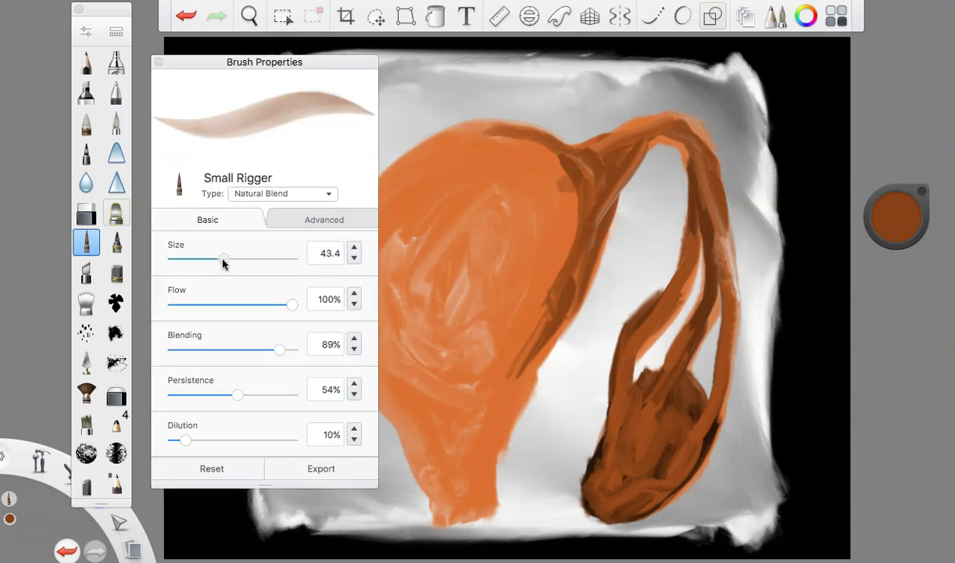
left_click(157, 62)
mouse_move(489, 134)
left_mouse_down()
mouse_move(543, 160)
mouse_move(547, 270)
mouse_move(504, 352)
mouse_move(524, 157)
mouse_move(433, 142)
mouse_move(503, 202)
mouse_move(486, 290)
mouse_move(515, 252)
mouse_move(390, 156)
mouse_move(491, 161)
left_mouse_up()
mouse_move(486, 263)
left_mouse_down()
mouse_move(500, 332)
mouse_move(489, 403)
mouse_move(457, 207)
mouse_move(414, 191)
mouse_move(343, 235)
mouse_move(414, 209)
mouse_move(441, 262)
mouse_move(386, 231)
mouse_move(513, 369)
left_mouse_up()
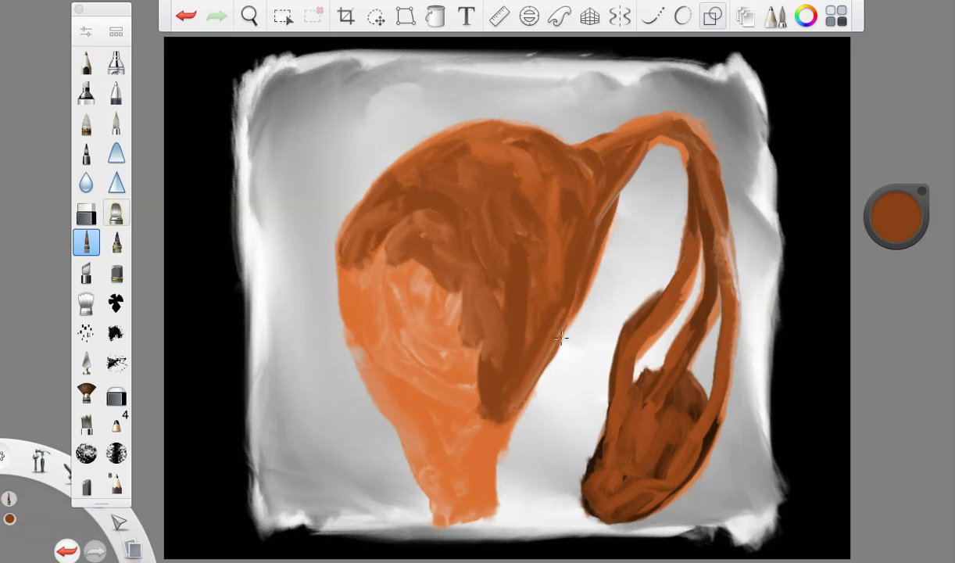
Lighten the colour slightly and paint over the large head's middle and left side and the small bulb's centre.
left_click_drag(900, 221, 899, 202)
mouse_move(480, 328)
left_mouse_down()
mouse_move(473, 401)
mouse_move(469, 293)
mouse_move(364, 277)
mouse_move(450, 258)
mouse_move(516, 258)
mouse_move(518, 198)
mouse_move(481, 148)
mouse_move(503, 197)
mouse_move(437, 228)
mouse_move(445, 264)
mouse_move(373, 221)
left_mouse_up()
mouse_move(404, 268)
left_mouse_down()
mouse_move(348, 262)
mouse_move(332, 247)
left_mouse_up()
mouse_move(633, 461)
left_mouse_down()
mouse_move(625, 414)
mouse_move(646, 422)
left_mouse_up()
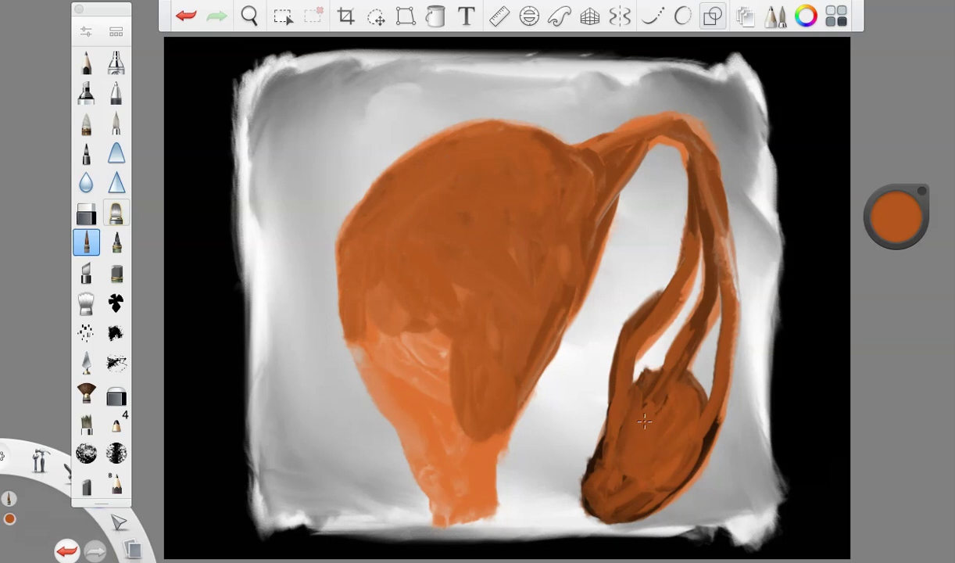
Darken the colour to a deeper brown and shade the small bulb and the top of the large head.
left_click_drag(907, 211, 906, 235)
mouse_move(679, 410)
left_mouse_down()
mouse_move(625, 486)
mouse_move(611, 450)
left_mouse_up()
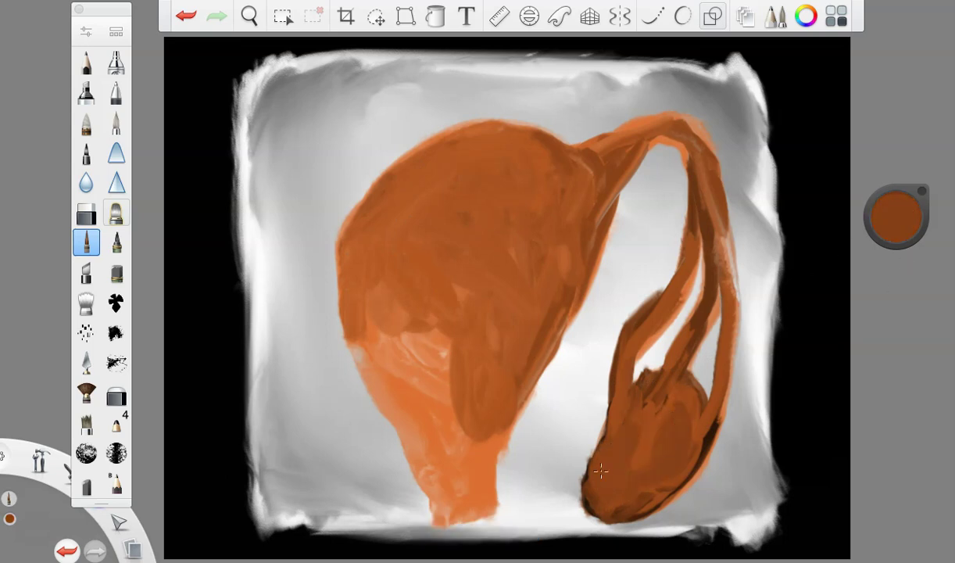
mouse_move(485, 156)
left_mouse_down()
mouse_move(510, 171)
mouse_move(541, 144)
mouse_move(441, 165)
left_mouse_up()
key("ctrl+z")
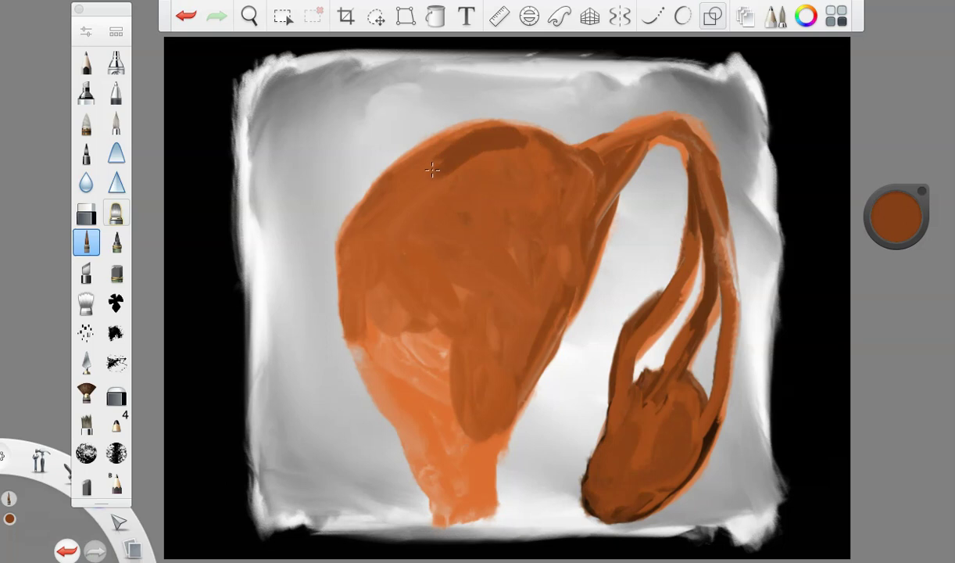
mouse_move(411, 168)
left_mouse_down()
mouse_move(430, 164)
mouse_move(388, 183)
mouse_move(536, 161)
left_mouse_up()
left_click(185, 16)
mouse_move(471, 162)
left_mouse_down()
mouse_move(481, 162)
mouse_move(402, 192)
mouse_move(344, 234)
mouse_move(347, 265)
left_mouse_up()
left_click_drag(530, 191, 559, 129)
Lighten the colour to a brighter orange and blend it over the middle and lower part of the large head.
left_click_drag(900, 228, 874, 143)
mouse_move(462, 354)
left_mouse_down()
mouse_move(472, 448)
mouse_move(391, 361)
mouse_move(371, 391)
mouse_move(457, 344)
mouse_move(461, 406)
mouse_move(386, 283)
left_mouse_up()
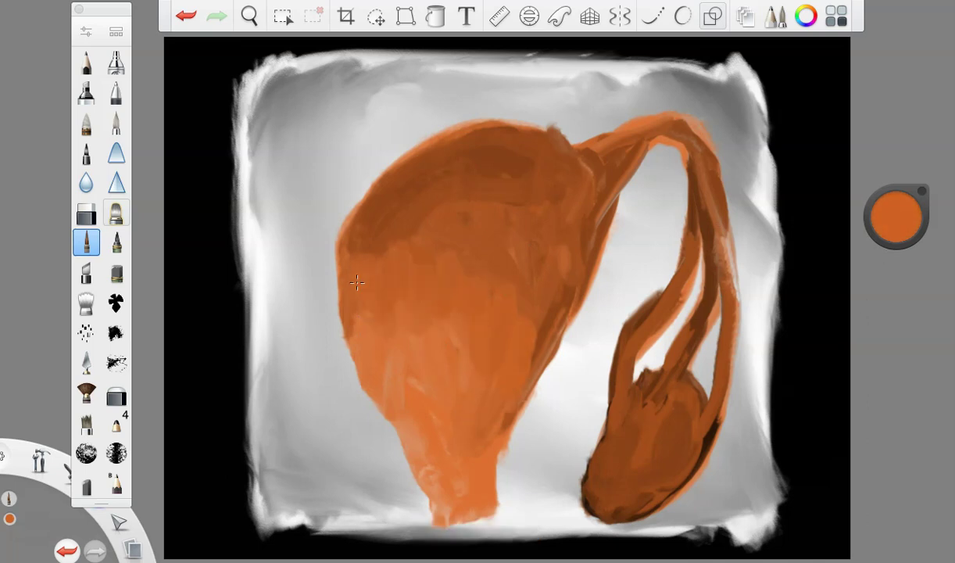
left_click_drag(358, 268, 357, 333)
Darken the colour to near black and paint a large lower spot and a smaller upper-right spot on the bulb.
left_click_drag(896, 218, 883, 406)
mouse_move(614, 492)
left_mouse_down()
mouse_move(635, 468)
mouse_move(627, 505)
mouse_move(630, 469)
mouse_move(619, 449)
left_mouse_up()
left_click_drag(672, 398, 677, 406)
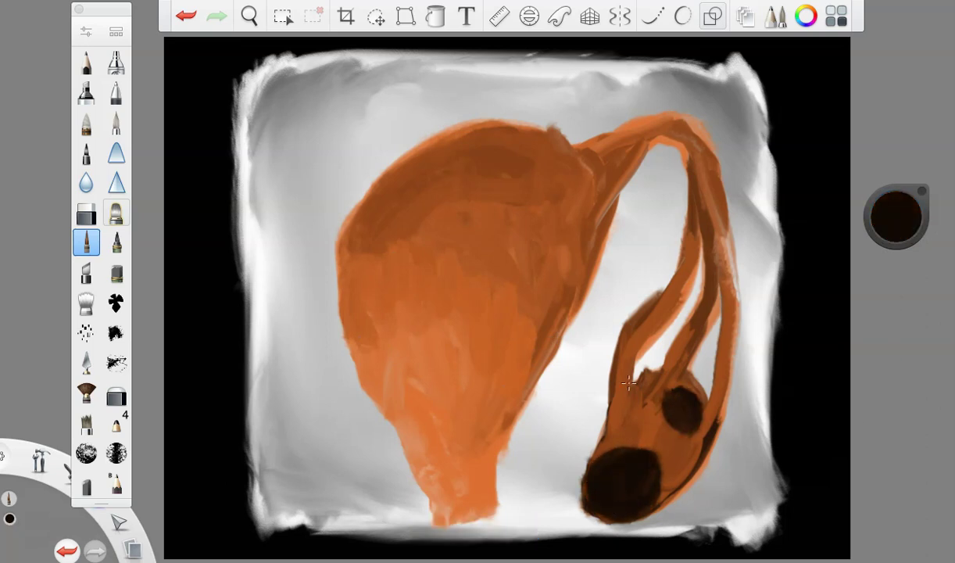
Set the brush size to 23.4, paint a third near-black spot at the bulb's upper left, and deepen the other spots.
left_click(86, 31)
left_click_drag(203, 248, 188, 248)
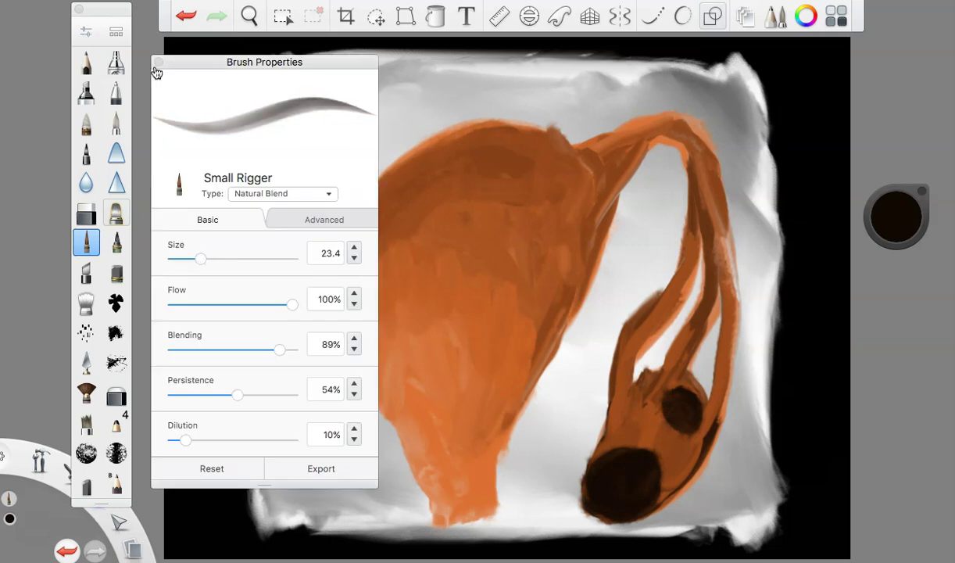
left_click(151, 61)
mouse_move(627, 395)
left_mouse_down()
mouse_move(623, 403)
mouse_move(621, 389)
left_mouse_up()
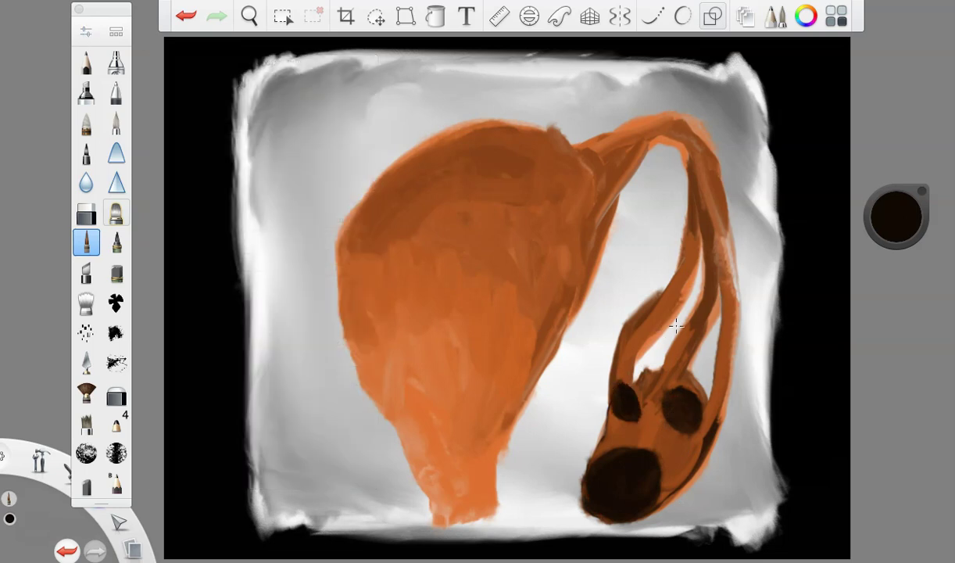
left_click_drag(902, 215, 891, 270)
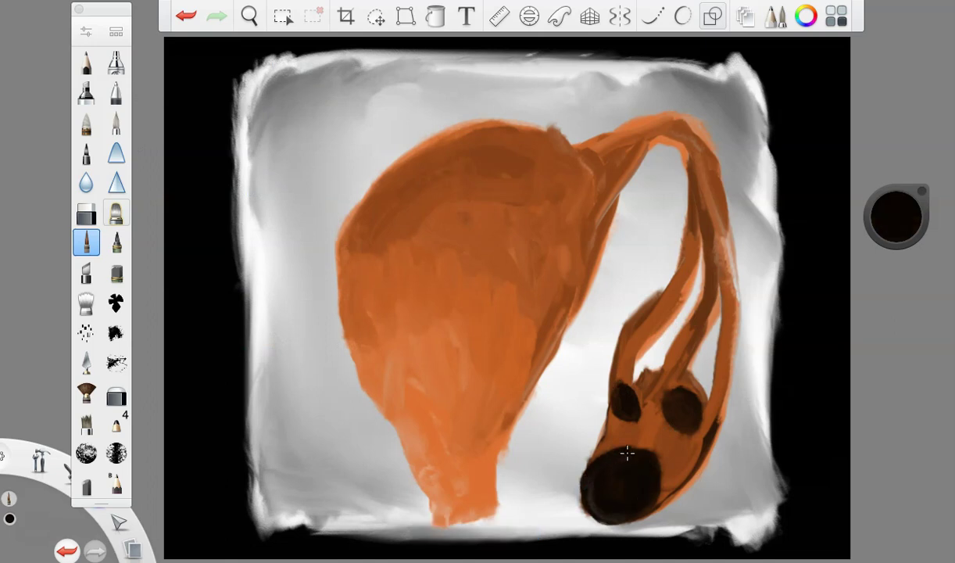
left_click_drag(678, 400, 687, 412)
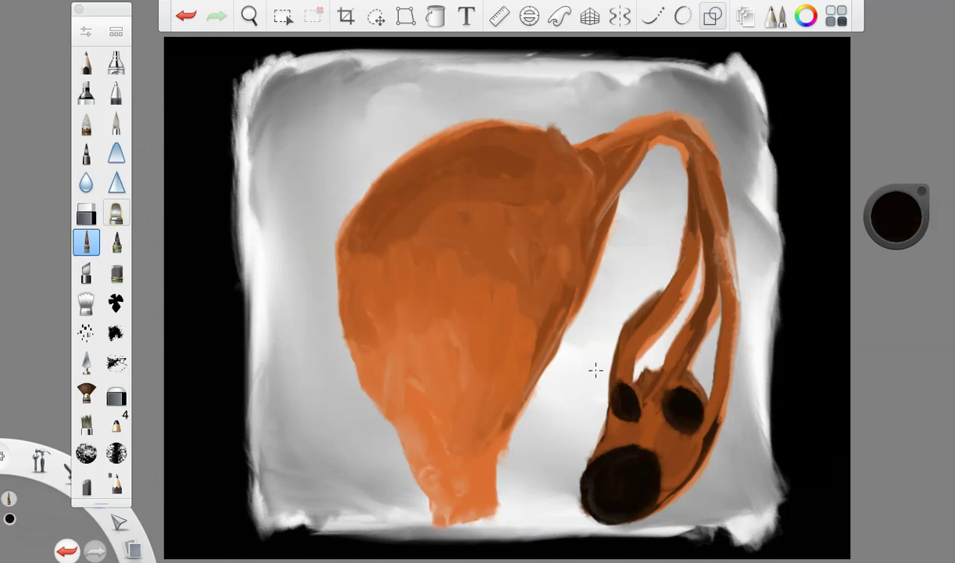
Paint a near-black shadow along the large head's lower and right edges and blend it inward with lighter browns.
mouse_move(542, 354)
left_mouse_down()
mouse_move(489, 441)
mouse_move(535, 309)
mouse_move(586, 222)
mouse_move(500, 421)
mouse_move(394, 411)
mouse_move(348, 338)
mouse_move(492, 430)
mouse_move(352, 344)
left_mouse_up()
left_click_drag(925, 200, 902, 144)
mouse_move(569, 199)
left_mouse_down()
mouse_move(530, 295)
mouse_move(510, 394)
mouse_move(442, 426)
mouse_move(381, 376)
mouse_move(344, 307)
mouse_move(433, 427)
mouse_move(482, 365)
left_mouse_up()
left_click_drag(897, 216, 905, 161)
mouse_move(571, 245)
left_mouse_down()
mouse_move(563, 238)
mouse_move(520, 333)
mouse_move(443, 414)
mouse_move(363, 319)
mouse_move(328, 250)
left_mouse_up()
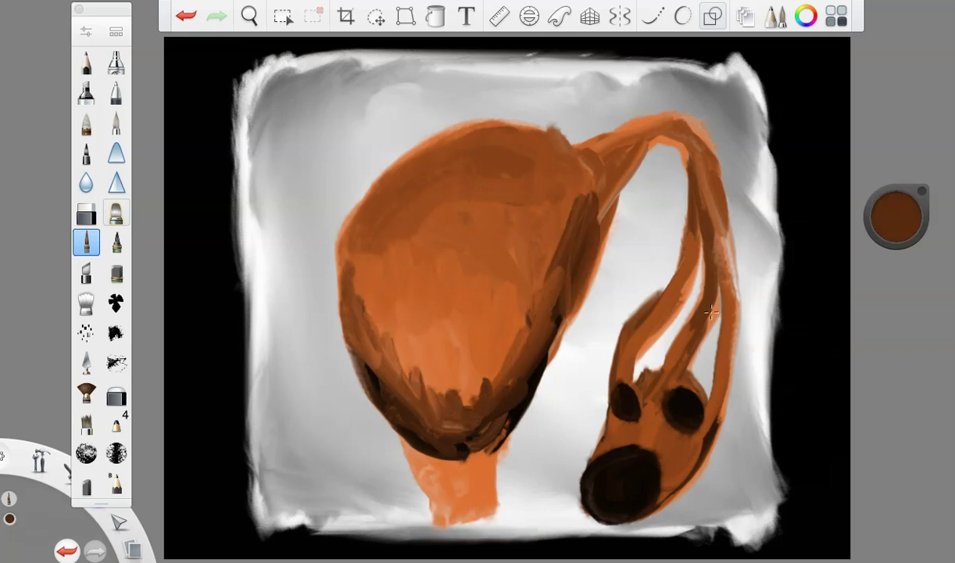
Refine the shading around the large head's rim and lower part with alternating mid and dark browns.
left_click_drag(899, 208, 899, 182)
mouse_move(492, 386)
left_mouse_down()
mouse_move(435, 383)
mouse_move(347, 250)
mouse_move(422, 368)
mouse_move(575, 213)
left_mouse_up()
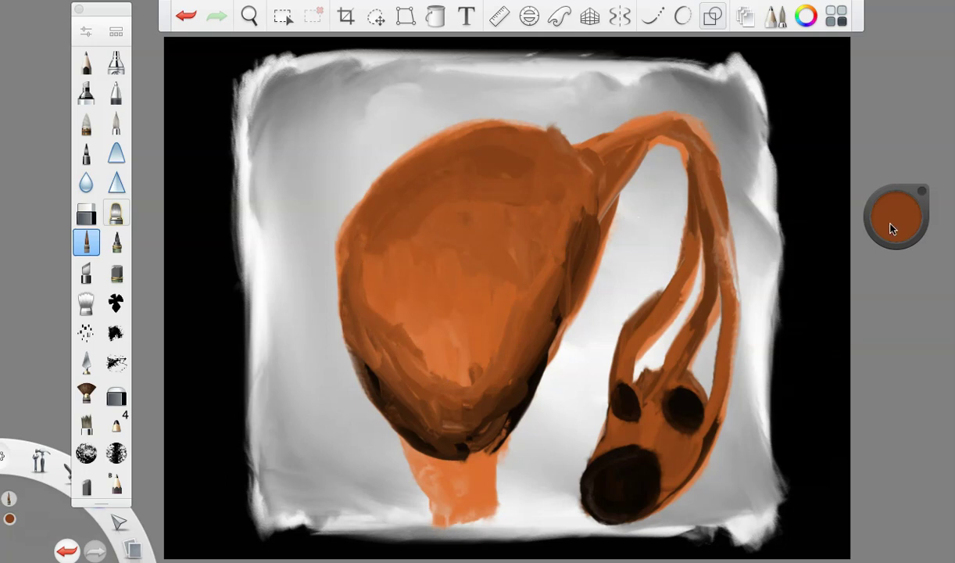
left_click_drag(891, 228, 889, 277)
mouse_move(386, 390)
left_mouse_down()
mouse_move(469, 437)
mouse_move(455, 439)
left_mouse_up()
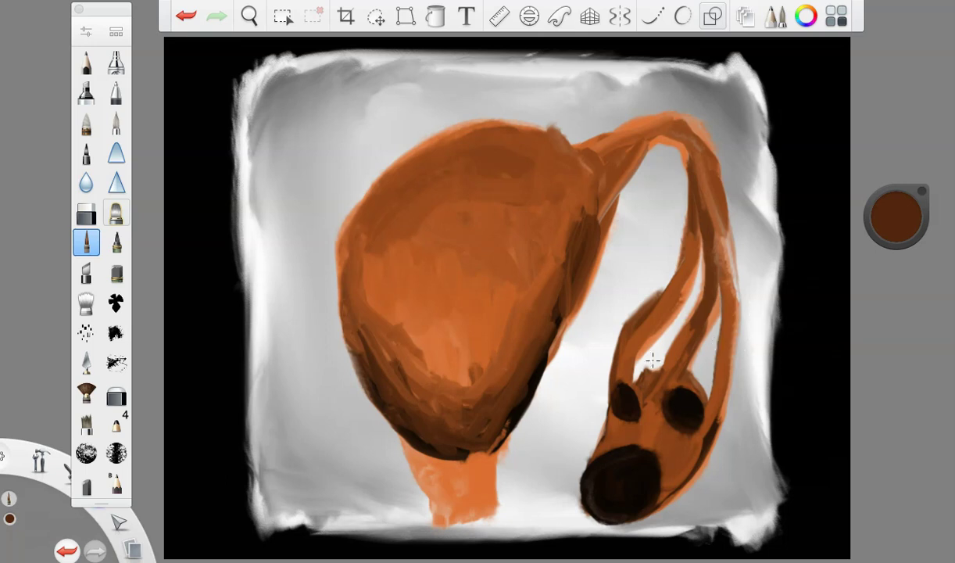
left_click_drag(898, 208, 905, 156)
mouse_move(592, 181)
left_mouse_down()
mouse_move(577, 272)
mouse_move(577, 233)
mouse_move(524, 350)
mouse_move(496, 349)
mouse_move(498, 334)
mouse_move(430, 368)
mouse_move(393, 335)
mouse_move(353, 266)
left_mouse_up()
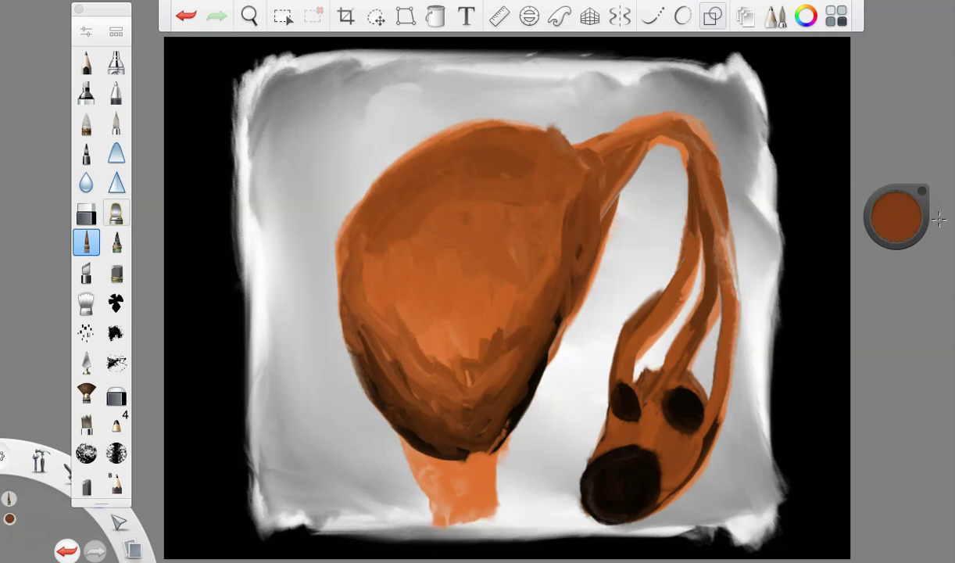
Switch the colour to dark blue and paint blue shapes inside the three black spots on the small bulb.
left_click(898, 221)
left_click(897, 255)
left_click_drag(616, 482, 644, 475)
mouse_move(706, 405)
left_mouse_down()
mouse_move(677, 408)
mouse_move(691, 411)
left_mouse_up()
key("ctrl+z")
left_click_drag(624, 391, 632, 405)
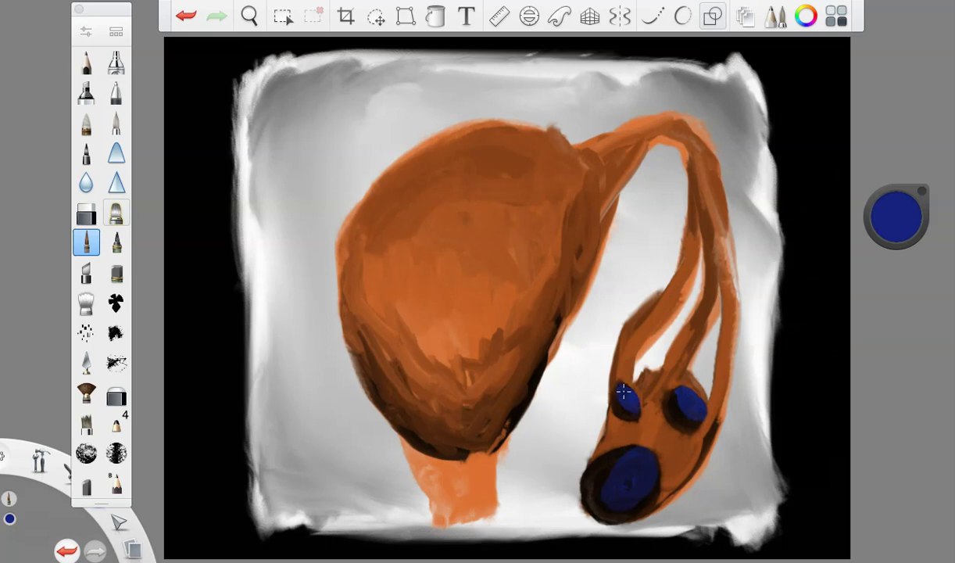
mouse_move(636, 516)
left_mouse_down()
mouse_move(586, 494)
mouse_move(606, 465)
mouse_move(604, 447)
left_mouse_up()
Brighten the blue and paint highlights on the three blue shapes.
left_click_drag(898, 215, 898, 192)
mouse_move(633, 452)
left_mouse_down()
mouse_move(652, 479)
mouse_move(642, 496)
mouse_move(637, 466)
left_mouse_up()
left_click_drag(689, 399, 684, 405)
left_click_drag(625, 393, 639, 406)
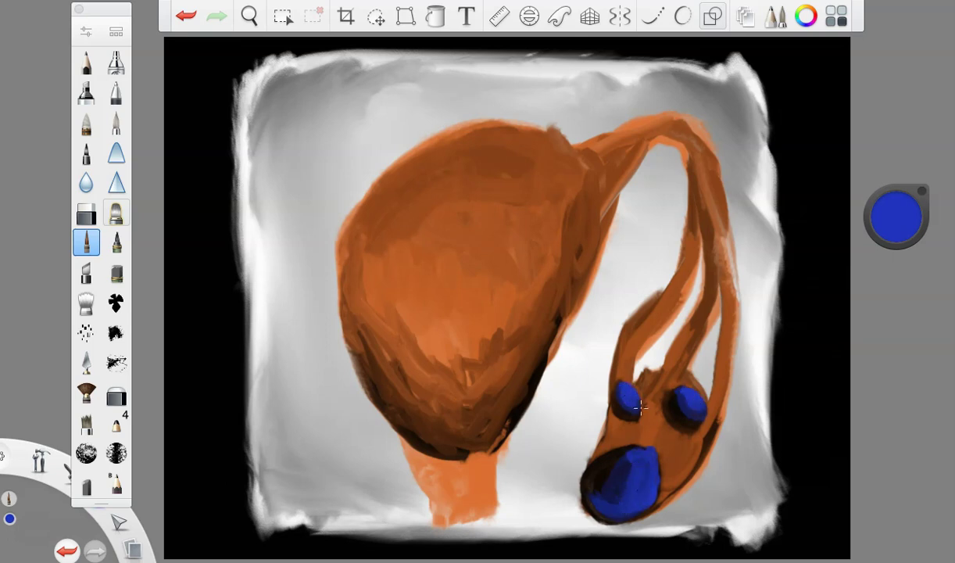
Sample the dark brown from the head's lower shadow, shade the neck with it, and add a lighter brown over it.
left_click(895, 219)
left_click(855, 270)
left_click(450, 432)
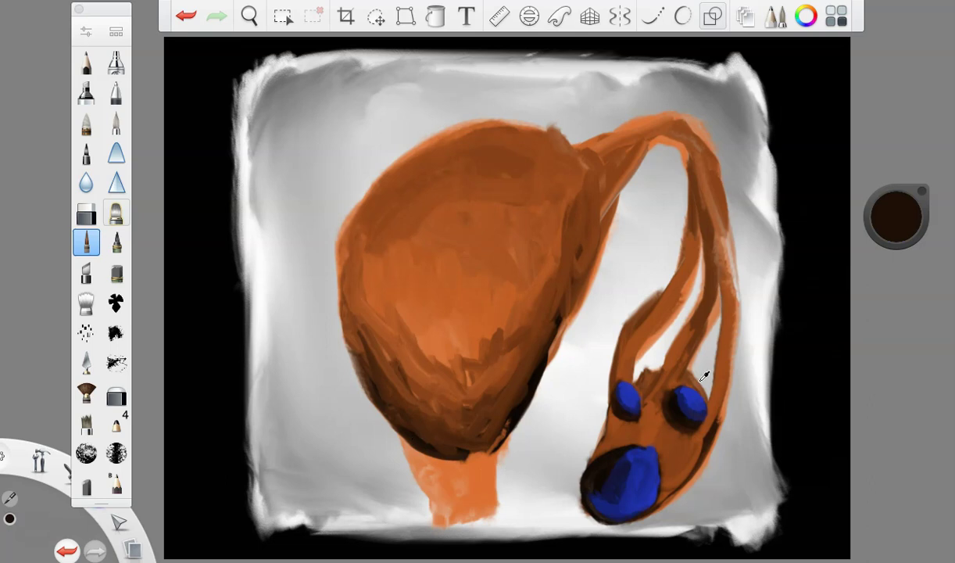
mouse_move(405, 454)
left_mouse_down()
mouse_move(430, 471)
mouse_move(441, 468)
mouse_move(442, 501)
mouse_move(444, 477)
mouse_move(428, 461)
mouse_move(458, 470)
mouse_move(451, 504)
left_mouse_up()
left_click_drag(901, 227, 908, 131)
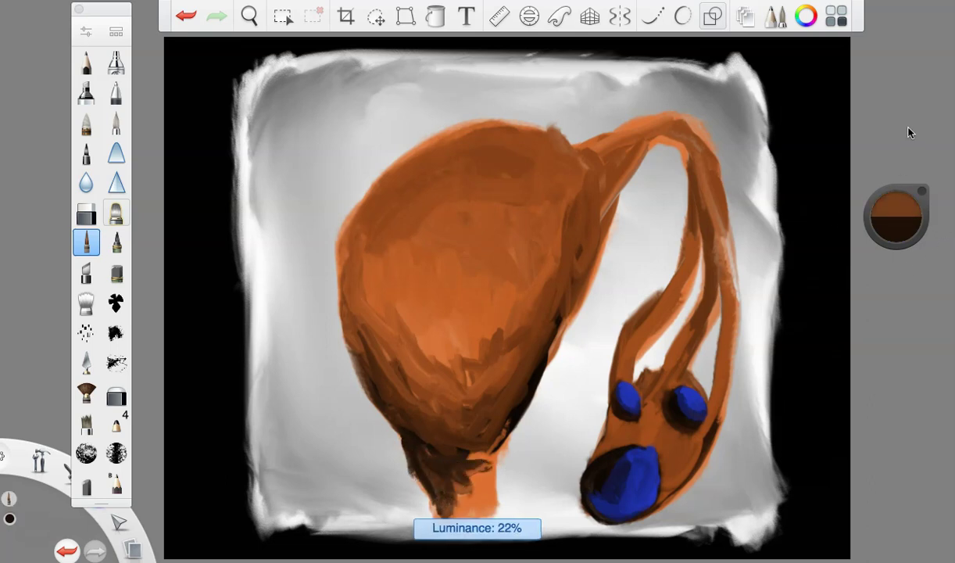
mouse_move(442, 468)
left_mouse_down()
mouse_move(450, 500)
mouse_move(469, 478)
mouse_move(410, 437)
mouse_move(423, 450)
left_mouse_up()
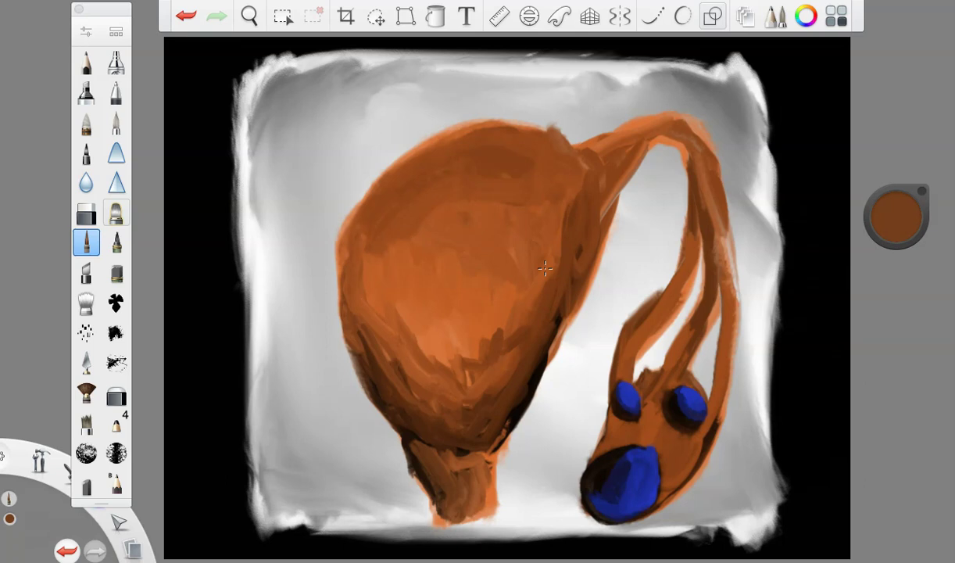
Blend lighter orange-brown over the large head's centre and shade the upper part of the neck in dark brown.
left_click_drag(886, 208, 889, 159)
mouse_move(467, 375)
left_mouse_down()
mouse_move(382, 321)
mouse_move(370, 254)
mouse_move(460, 347)
mouse_move(524, 311)
mouse_move(483, 350)
mouse_move(443, 358)
mouse_move(435, 330)
mouse_move(472, 304)
left_mouse_up()
left_click_drag(891, 215, 892, 306)
mouse_move(412, 441)
left_mouse_down()
mouse_move(433, 471)
mouse_move(429, 450)
mouse_move(477, 462)
left_mouse_up()
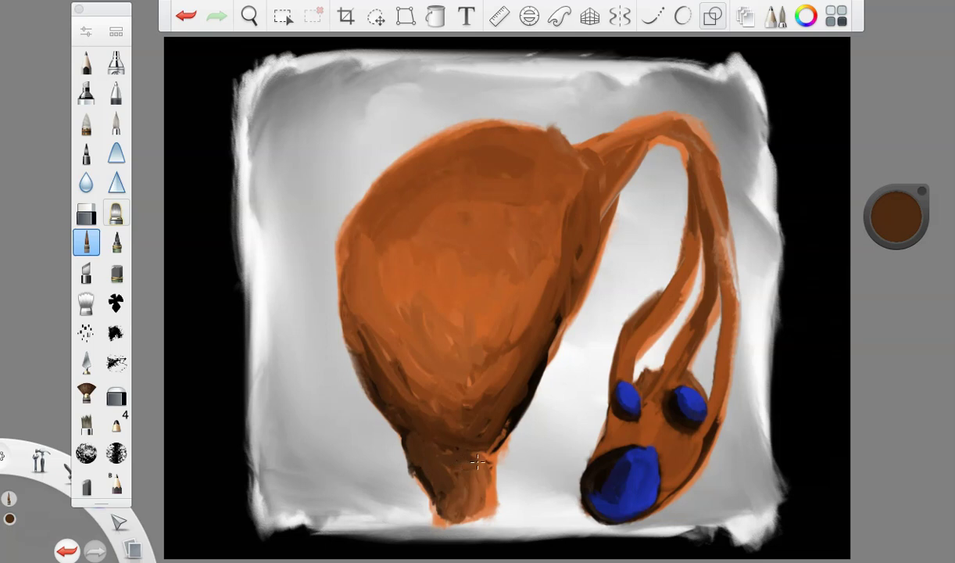
Switch the colour to white and paint three long curved stripes on the large head, each with a rounded blob at its upper end.
left_click(891, 219)
left_click_drag(892, 221, 896, 135)
mouse_move(465, 150)
left_mouse_down()
mouse_move(434, 170)
mouse_move(373, 243)
mouse_move(361, 273)
left_mouse_up()
mouse_move(505, 184)
left_mouse_down()
mouse_move(448, 254)
mouse_move(422, 336)
left_mouse_up()
mouse_move(552, 215)
left_mouse_down()
mouse_move(526, 250)
mouse_move(473, 380)
left_mouse_up()
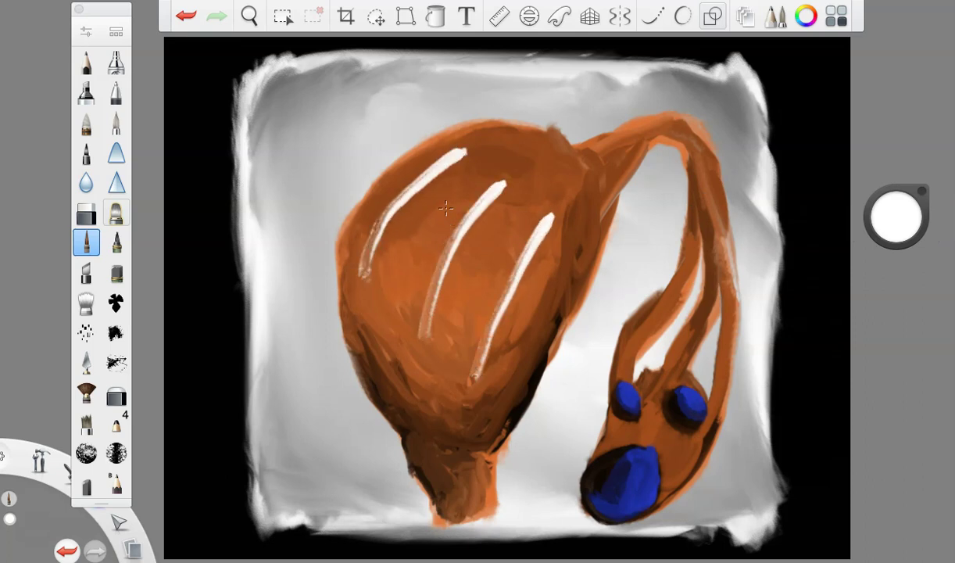
mouse_move(506, 205)
left_mouse_down()
mouse_move(491, 164)
mouse_move(505, 182)
mouse_move(497, 181)
mouse_move(547, 195)
mouse_move(539, 200)
mouse_move(543, 192)
mouse_move(553, 205)
mouse_move(511, 277)
left_mouse_up()
mouse_move(474, 138)
left_mouse_down()
mouse_move(467, 145)
mouse_move(461, 137)
left_mouse_up()
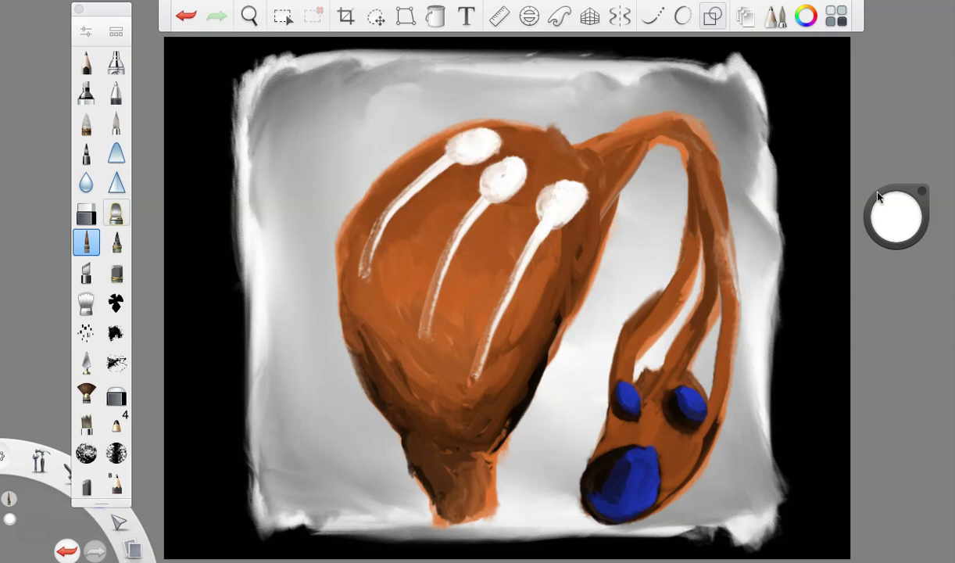
Reduce the brush size to 12.4 and extend the three white stripes with thin lines down to the head's base.
left_click(86, 32)
left_click_drag(197, 258, 188, 263)
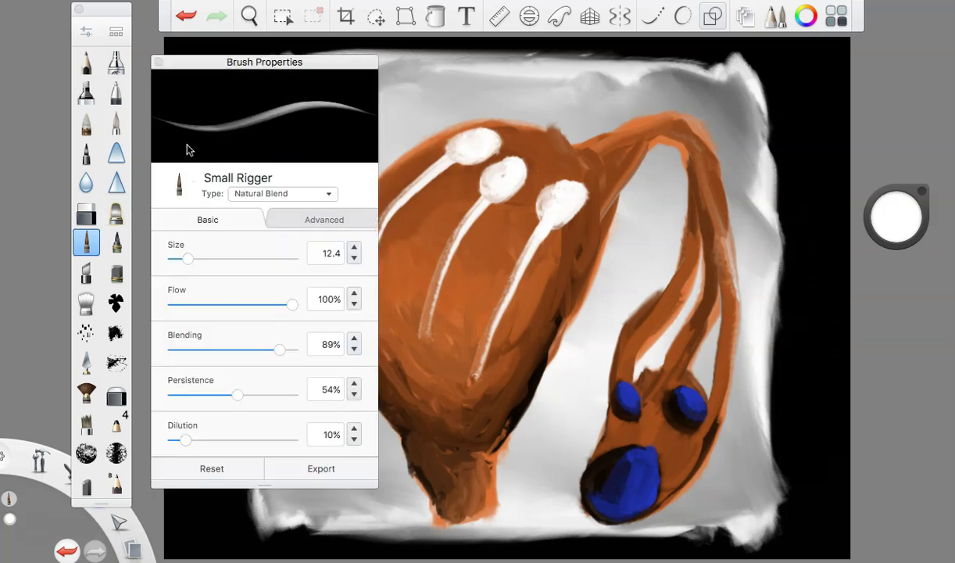
left_click(158, 62)
left_click_drag(362, 281, 353, 348)
mouse_move(429, 254)
left_mouse_down()
mouse_move(411, 350)
mouse_move(422, 398)
left_mouse_up()
mouse_move(501, 296)
left_mouse_down()
mouse_move(464, 389)
mouse_move(474, 441)
left_mouse_up()
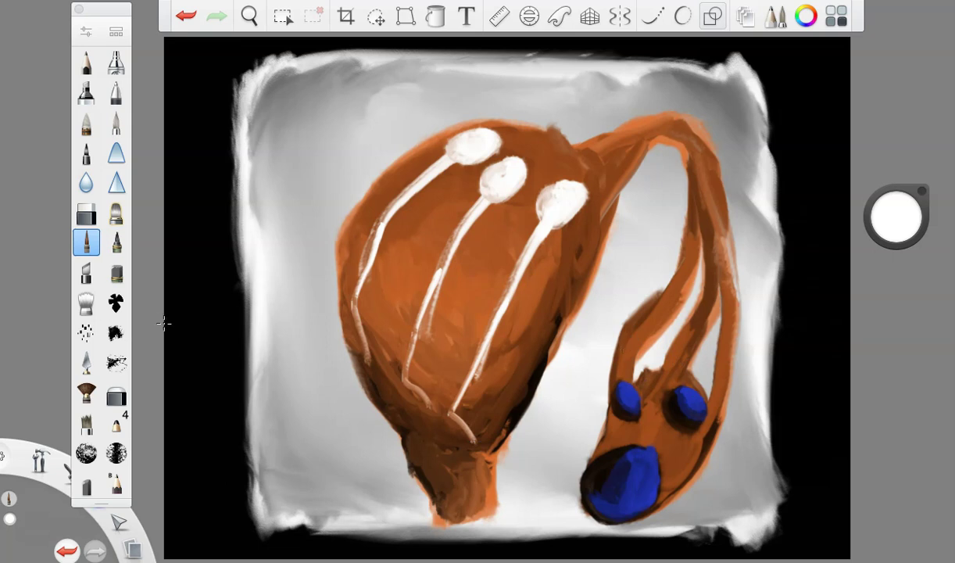
Switch the colour to bright red and paint the lower-right part of each of the three white blobs.
left_click(897, 217)
left_click(850, 196)
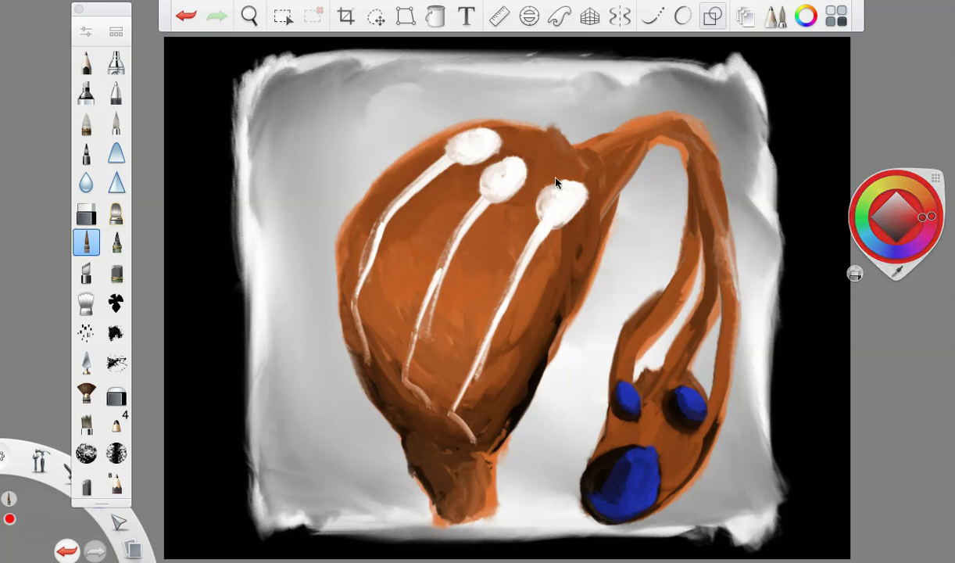
mouse_move(576, 189)
left_mouse_down()
mouse_move(569, 205)
mouse_move(575, 191)
mouse_move(558, 201)
left_mouse_up()
mouse_move(500, 182)
left_mouse_down()
mouse_move(488, 174)
mouse_move(486, 187)
mouse_move(500, 168)
mouse_move(507, 188)
left_mouse_up()
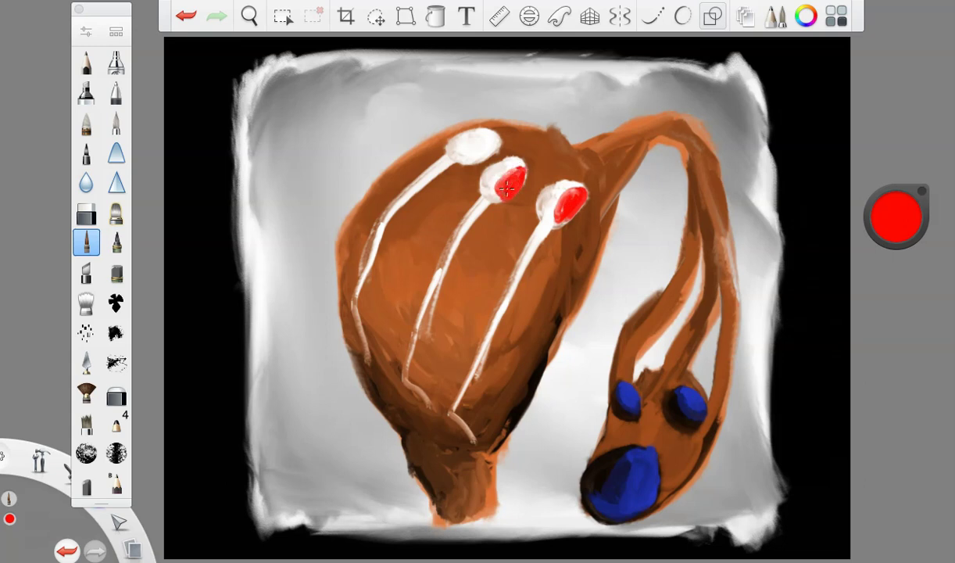
mouse_move(466, 137)
left_mouse_down()
mouse_move(474, 146)
mouse_move(459, 138)
mouse_move(452, 151)
mouse_move(491, 151)
mouse_move(472, 154)
left_mouse_up()
left_click_drag(545, 226, 561, 213)
left_click_drag(503, 193, 480, 208)
Lighten the red to a salmon pink and paint highlights over the red areas of the blobs.
left_click_drag(899, 205, 568, 107)
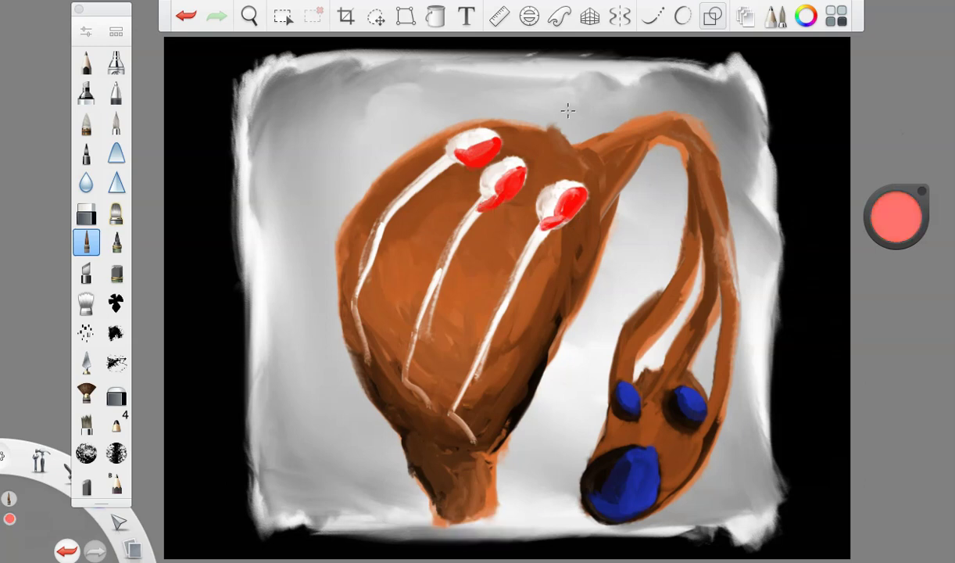
mouse_move(523, 174)
left_mouse_down()
mouse_move(499, 168)
mouse_move(522, 179)
left_mouse_up()
mouse_move(565, 208)
left_mouse_down()
mouse_move(547, 185)
mouse_move(540, 197)
mouse_move(597, 191)
left_mouse_up()
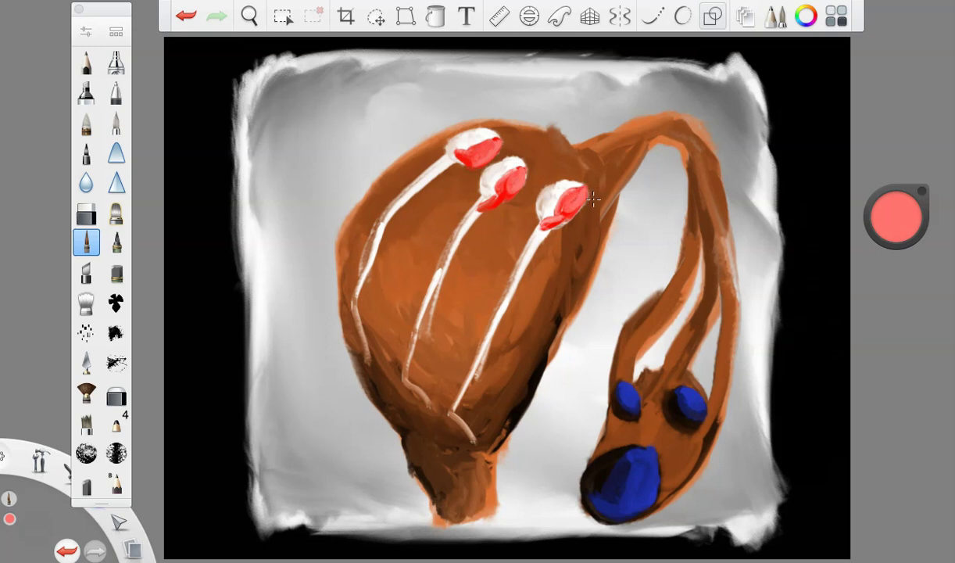
Switch the colour to black and paint thin branching veins rising from the head's base between the white stripes.
left_click(896, 223)
left_click(896, 243)
mouse_move(477, 413)
left_mouse_down()
mouse_move(484, 431)
mouse_move(434, 443)
mouse_move(398, 424)
mouse_move(384, 352)
mouse_move(388, 247)
left_mouse_up()
mouse_move(425, 447)
left_mouse_down()
mouse_move(434, 281)
mouse_move(477, 223)
left_mouse_up()
mouse_move(377, 386)
left_mouse_down()
mouse_move(390, 288)
mouse_move(411, 221)
left_mouse_up()
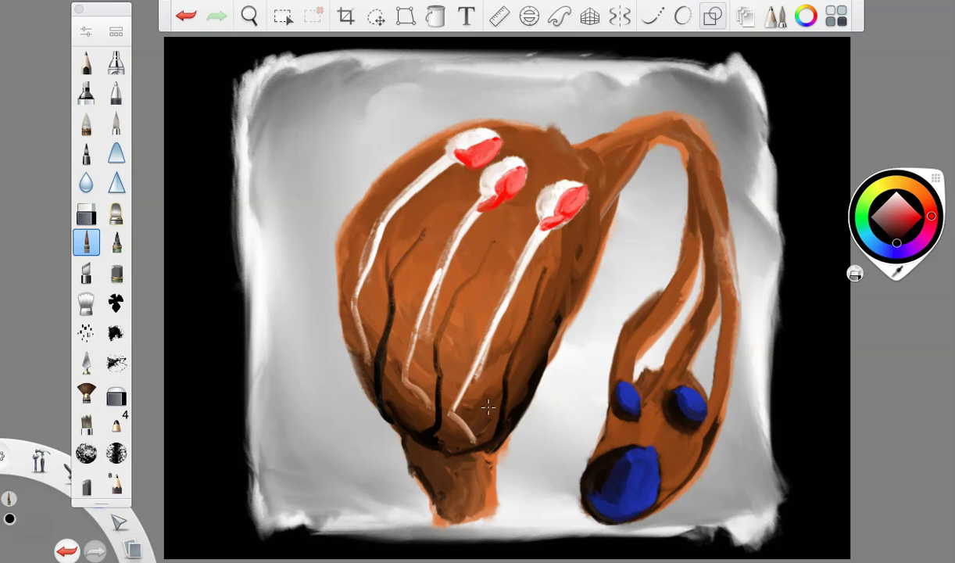
mouse_move(500, 420)
left_mouse_down()
mouse_move(522, 264)
mouse_move(539, 229)
left_mouse_up()
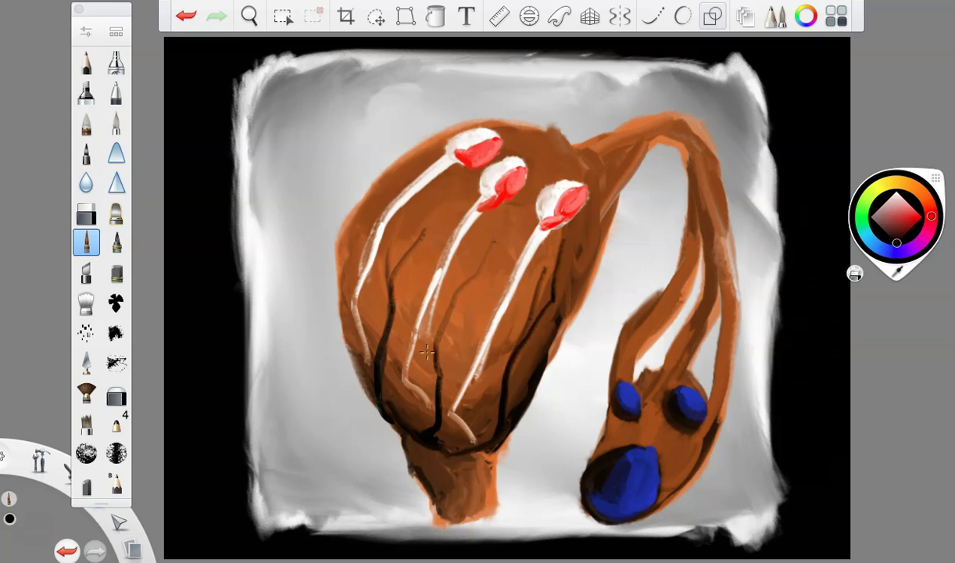
mouse_move(435, 420)
left_mouse_down()
mouse_move(436, 291)
mouse_move(474, 230)
left_mouse_up()
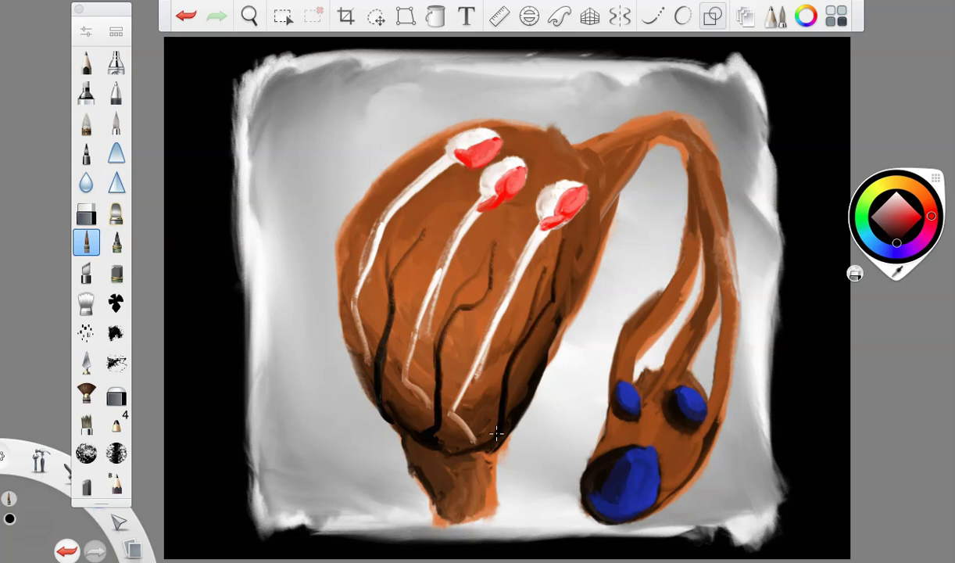
Shade the neck and the head's lower edge in black, and undo the last stroke.
mouse_move(385, 469)
left_mouse_down()
mouse_move(410, 433)
mouse_move(407, 449)
mouse_move(439, 482)
mouse_move(428, 489)
mouse_move(446, 497)
left_mouse_up()
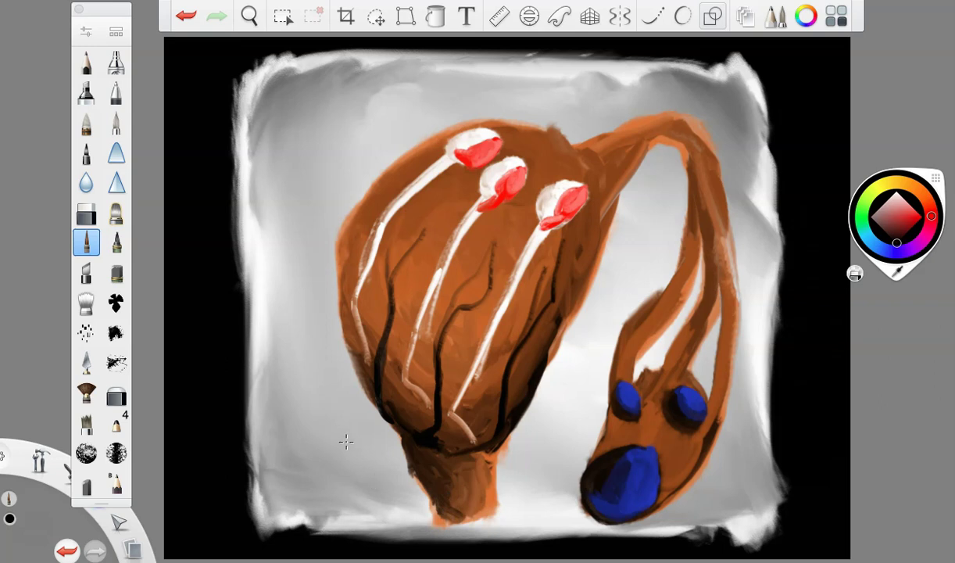
mouse_move(426, 436)
left_mouse_down()
mouse_move(447, 441)
mouse_move(443, 429)
mouse_move(395, 405)
mouse_move(479, 453)
left_mouse_up()
left_click_drag(375, 393, 340, 351)
left_click(195, 17)
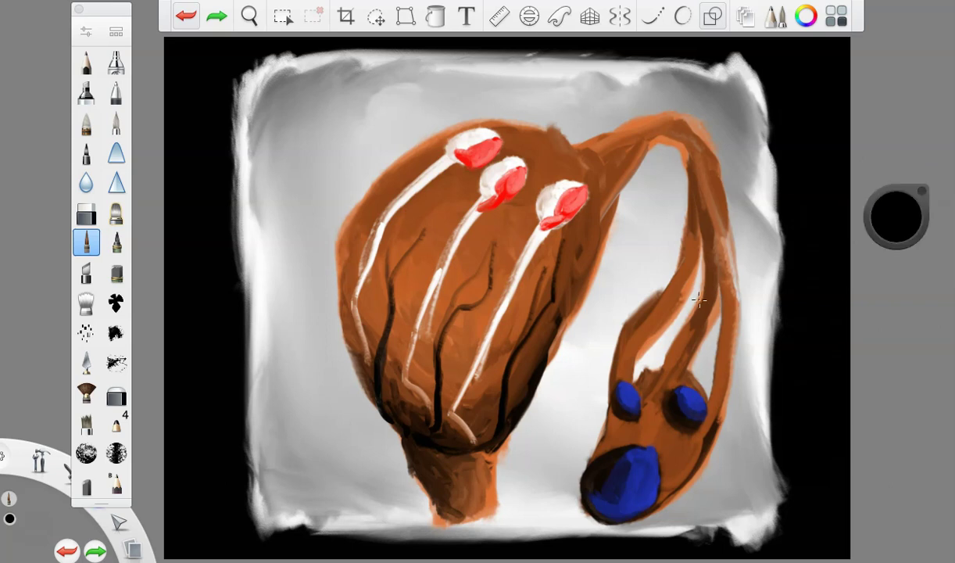
Switch the colour to a muted reddish orange and paint lighter strokes over the small bulb and its stalk strands.
left_click(904, 210)
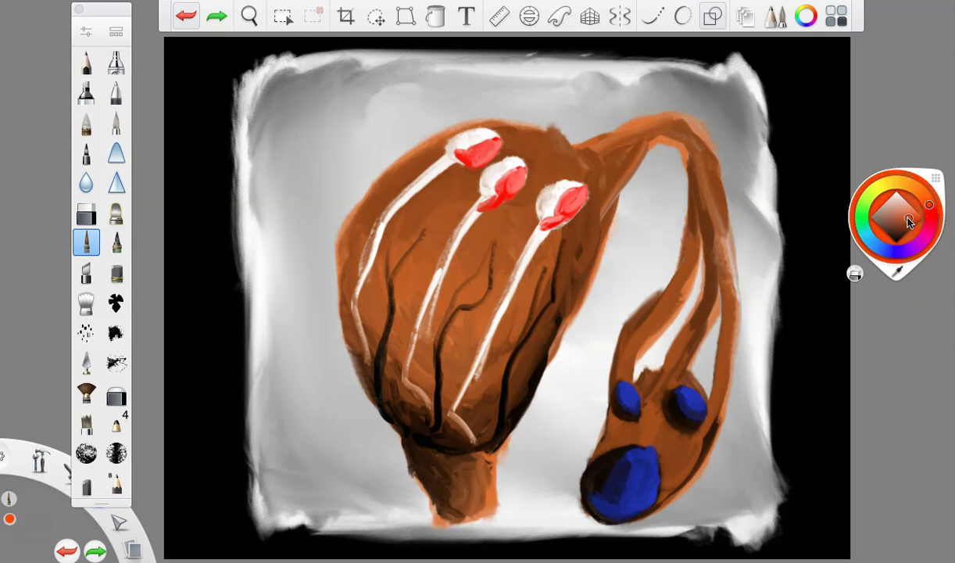
mouse_move(653, 435)
left_mouse_down()
mouse_move(645, 446)
mouse_move(657, 421)
mouse_move(637, 408)
mouse_move(618, 430)
left_mouse_up()
left_click_drag(627, 365, 706, 221)
mouse_move(687, 328)
left_mouse_down()
mouse_move(704, 214)
mouse_move(701, 336)
left_mouse_up()
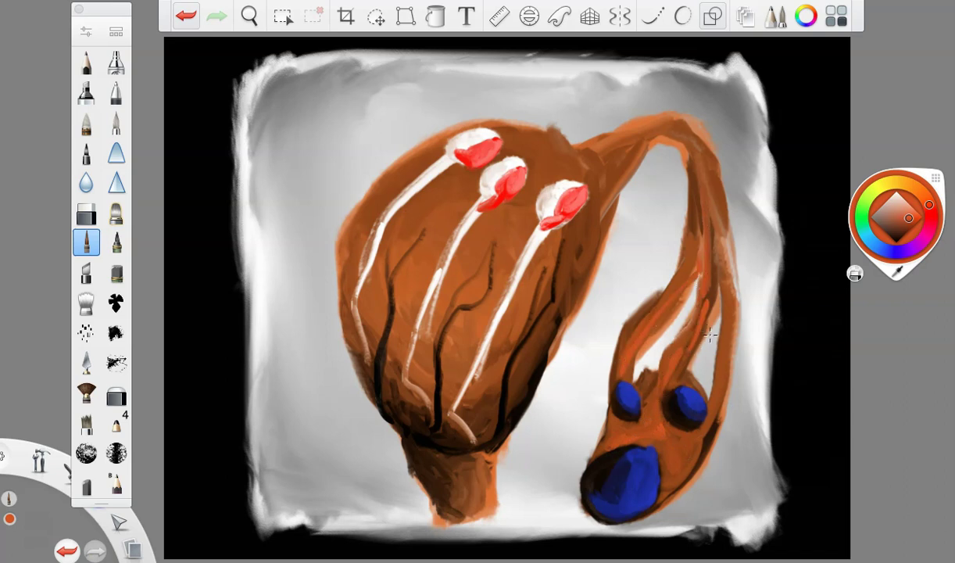
mouse_move(707, 442)
left_mouse_down()
mouse_move(686, 226)
mouse_move(653, 302)
left_mouse_up()
mouse_move(634, 458)
left_mouse_down()
mouse_move(649, 434)
mouse_move(665, 443)
mouse_move(694, 420)
left_mouse_up()
Brighten the neck's centre with reddish orange and blend a darker red-brown into the shadow on its upper part.
mouse_move(478, 501)
left_mouse_down()
mouse_move(453, 441)
mouse_move(455, 468)
mouse_move(437, 458)
mouse_move(478, 477)
left_mouse_up()
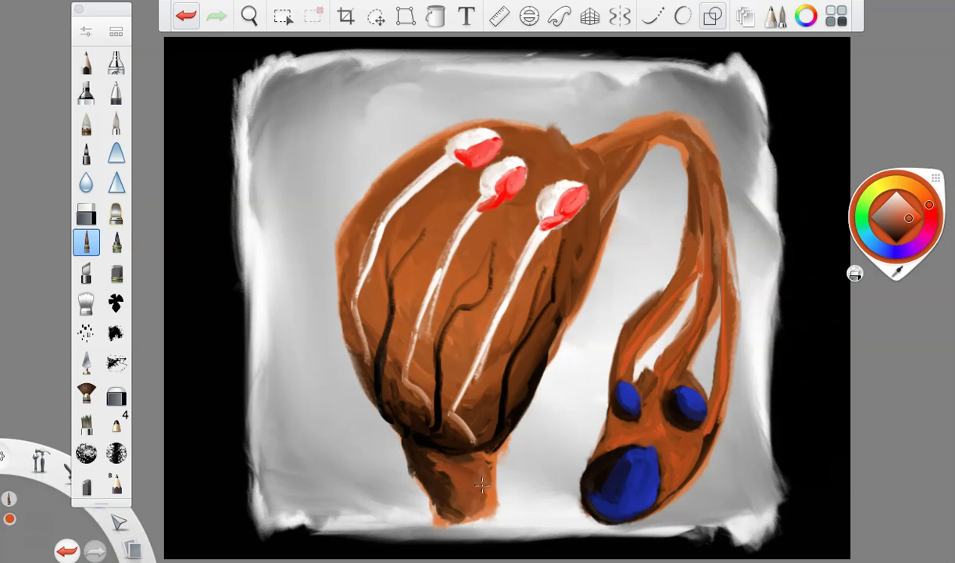
left_click_drag(897, 217, 905, 300)
mouse_move(415, 439)
left_mouse_down()
mouse_move(443, 485)
mouse_move(426, 439)
left_mouse_up()
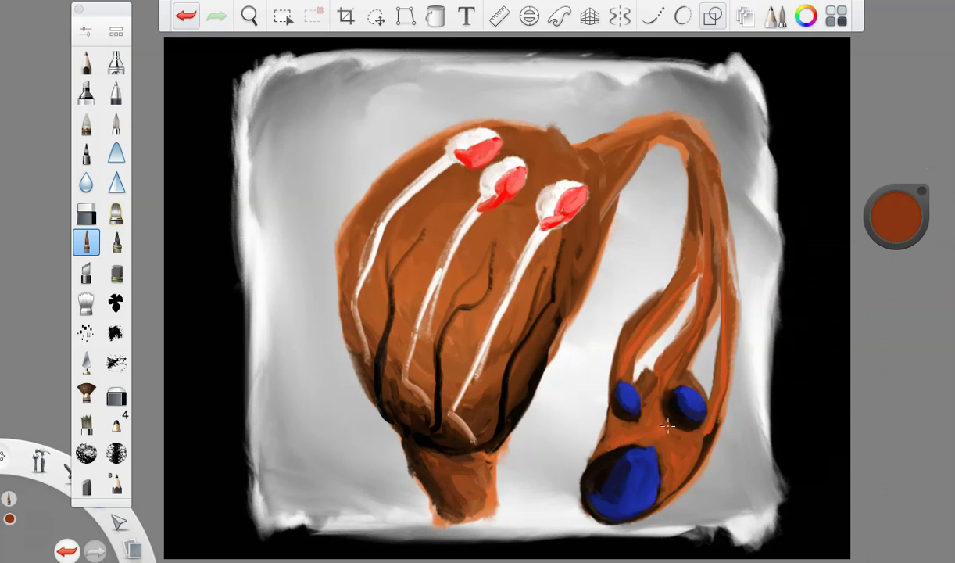
Switch the colour to white and add a glossy highlight to each of the three blue shapes.
left_click(896, 219)
left_click(896, 190)
left_click_drag(626, 388, 627, 391)
left_click(683, 396)
left_click(641, 463)
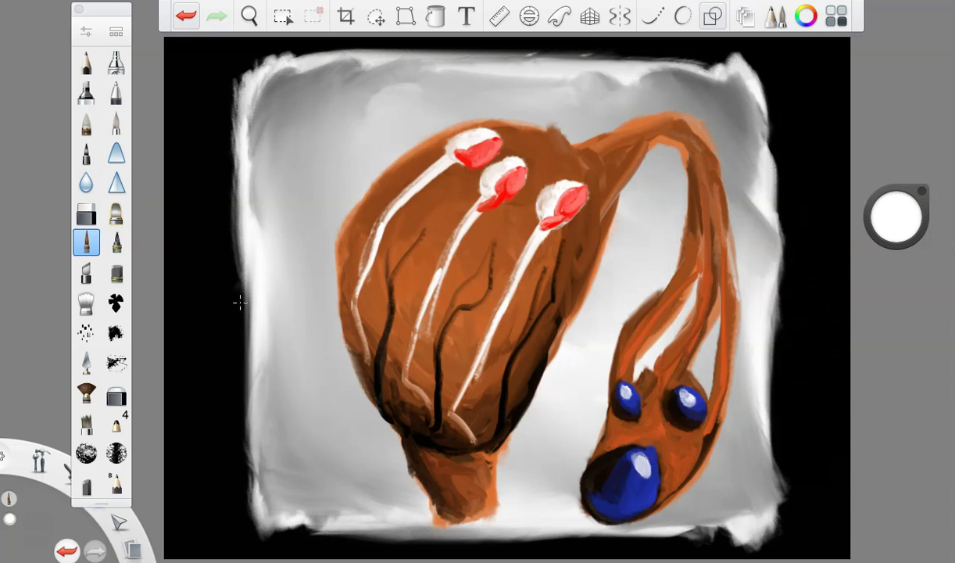
Switch to the pencil in black and sign the painting with the artist's initials in the background's lower-right corner.
left_click(86, 61)
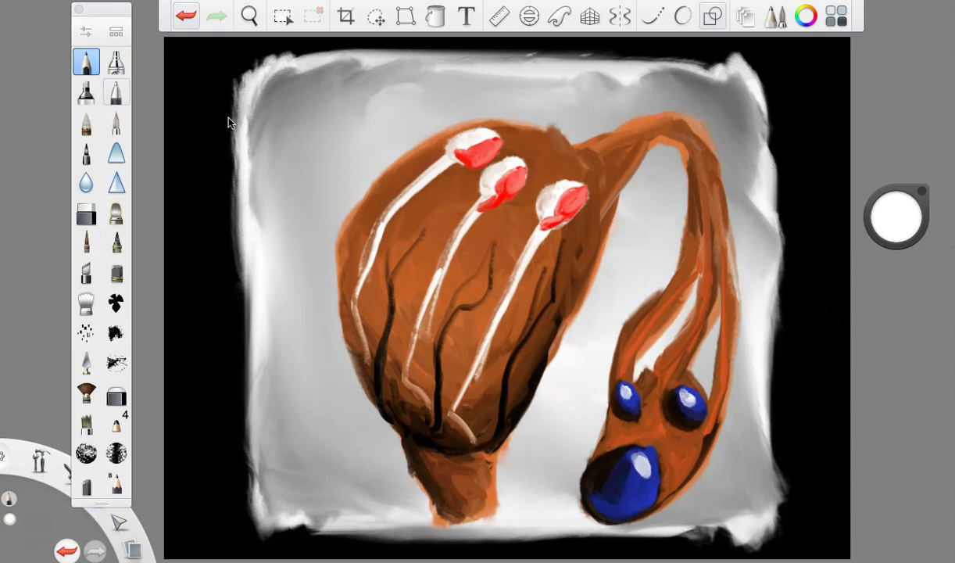
left_click(897, 218)
left_click(897, 241)
mouse_move(727, 515)
left_mouse_down()
mouse_move(733, 505)
mouse_move(740, 516)
mouse_move(749, 500)
left_mouse_up()
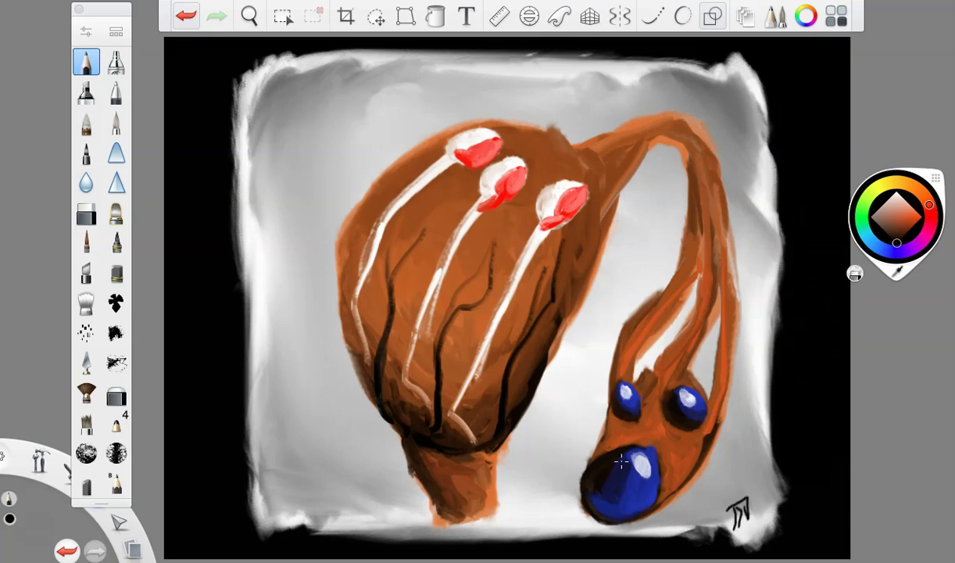